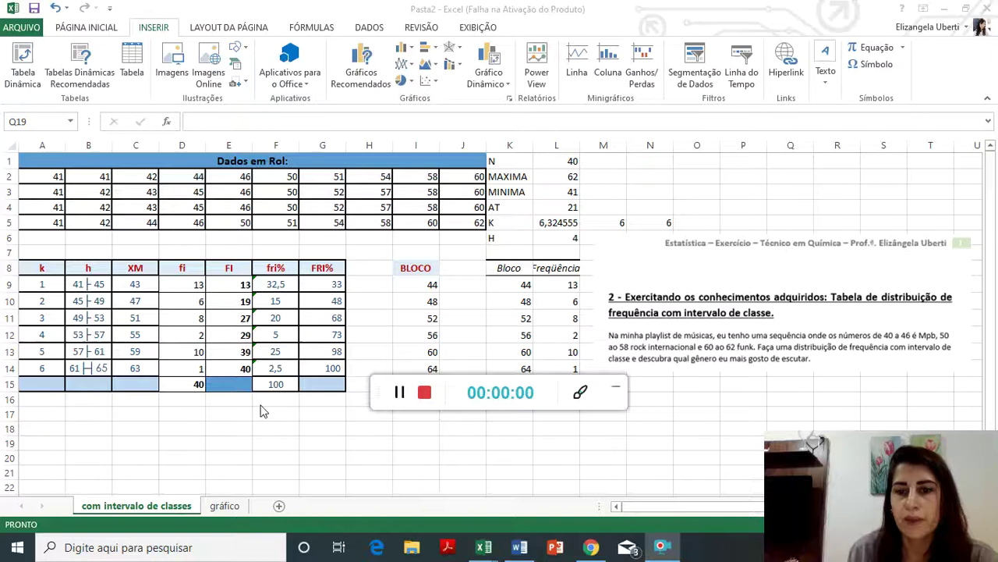
Step: Select the class intervals B9:B14 plus the fi (D9:D14) and fri% (F9:F14) columns
left_click_drag(566, 388, 230, 461)
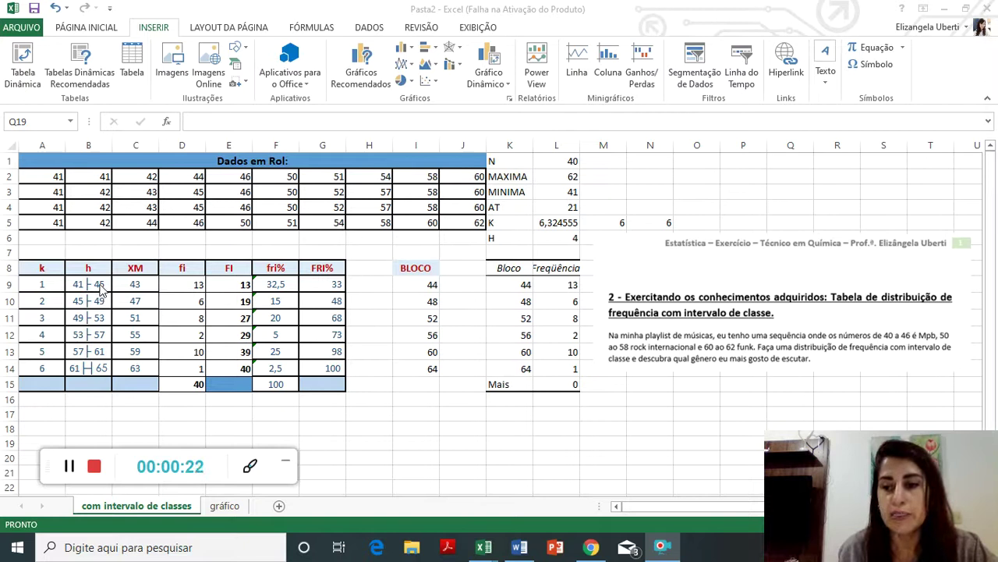
left_click(99, 283)
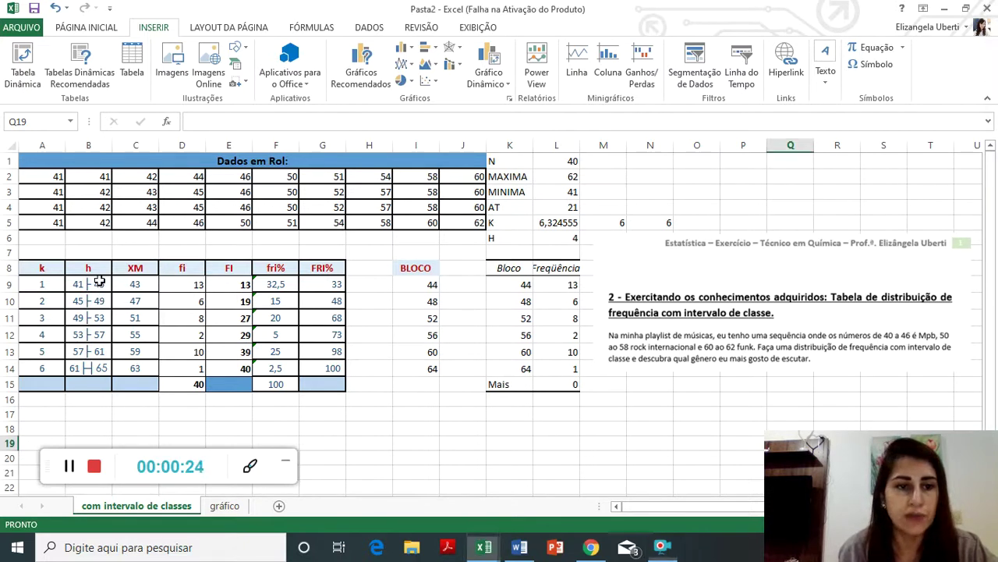
left_click_drag(99, 284, 96, 368)
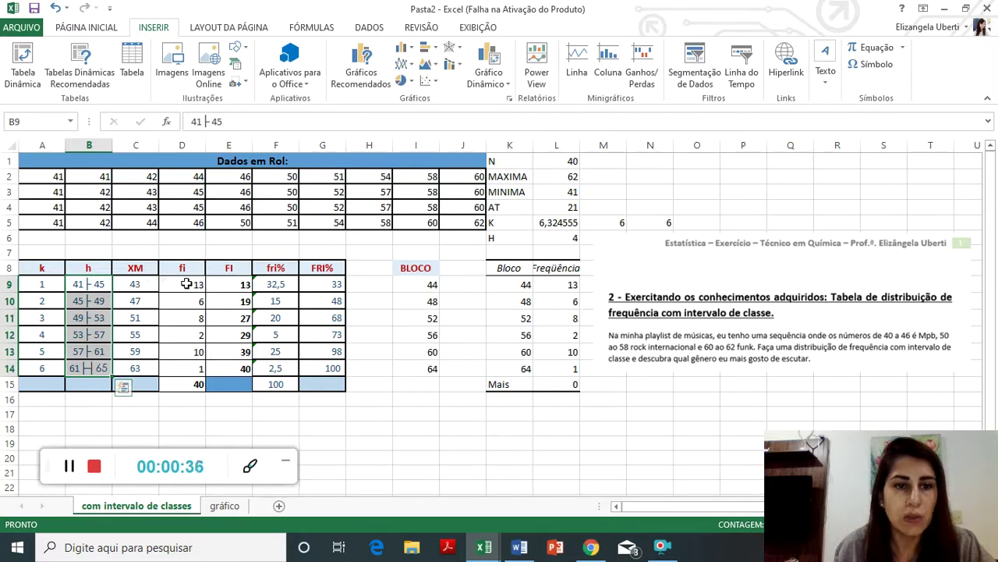
left_click_drag(186, 284, 189, 365, "ctrl")
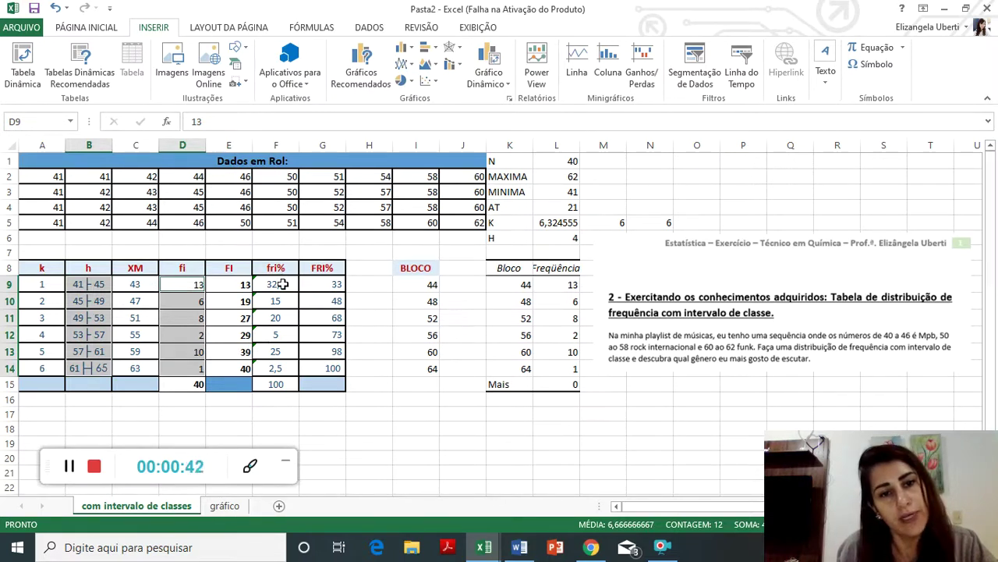
left_click_drag(283, 284, 279, 366, "ctrl")
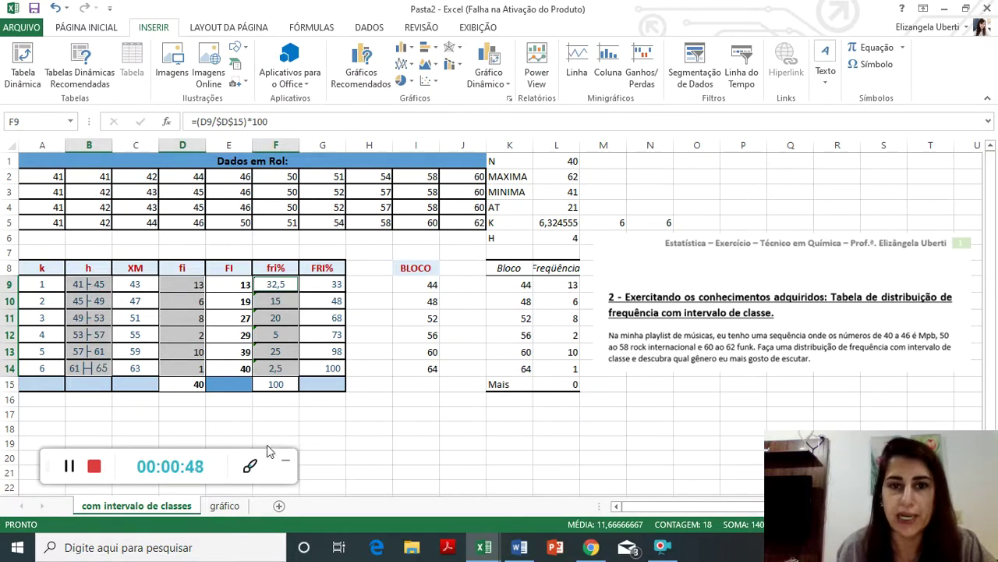
Step: Open Gráficos Recomendados for the selected data after a failed try on the empty gráfico sheet
left_click(225, 507)
left_click(368, 83)
left_click(497, 311)
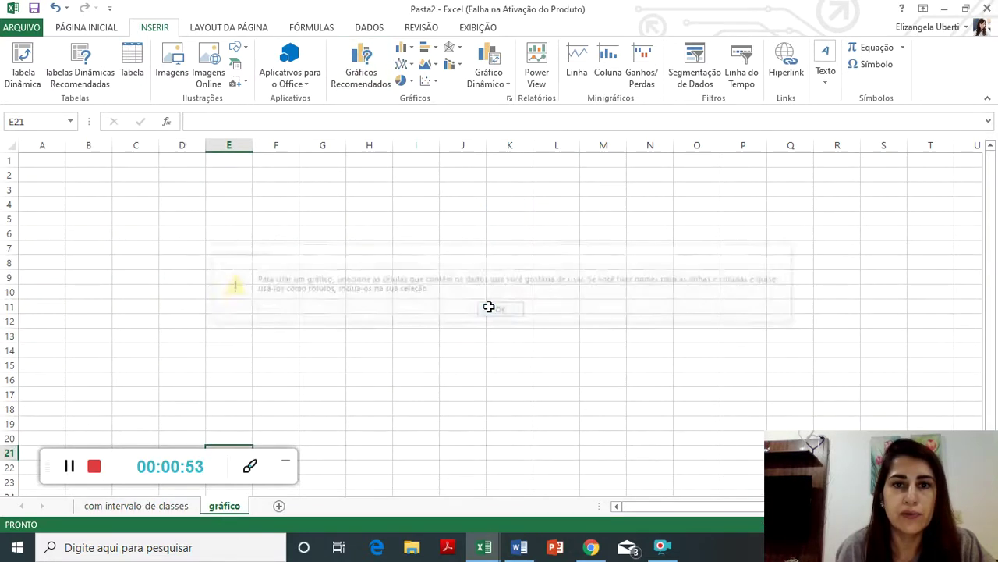
left_click(175, 507)
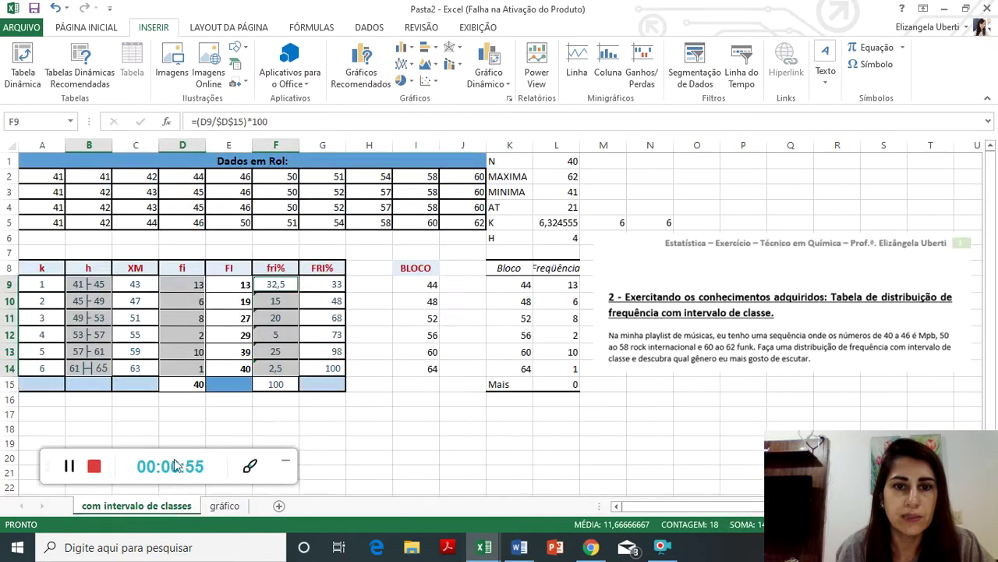
left_click(223, 508)
left_click(161, 507)
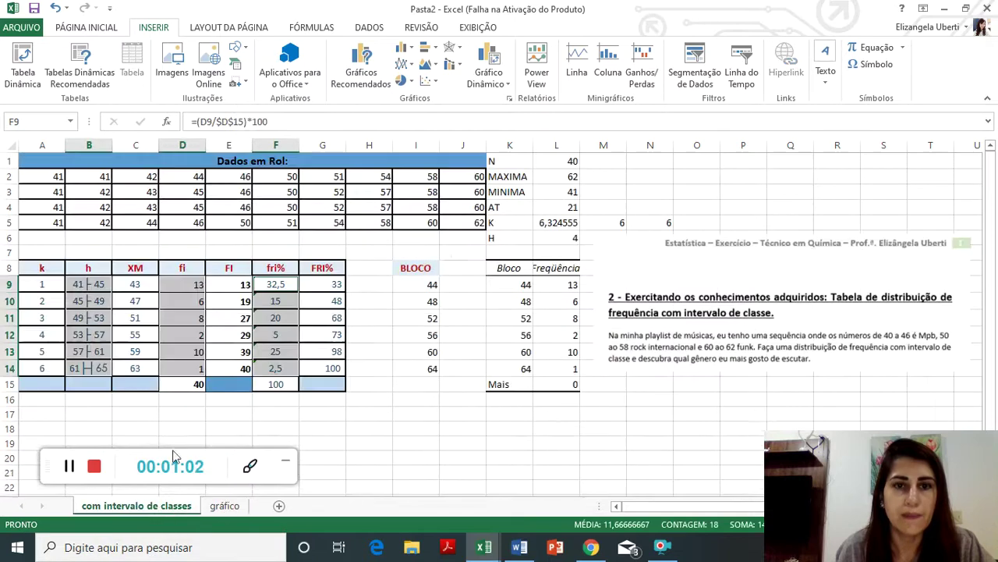
left_click(361, 70)
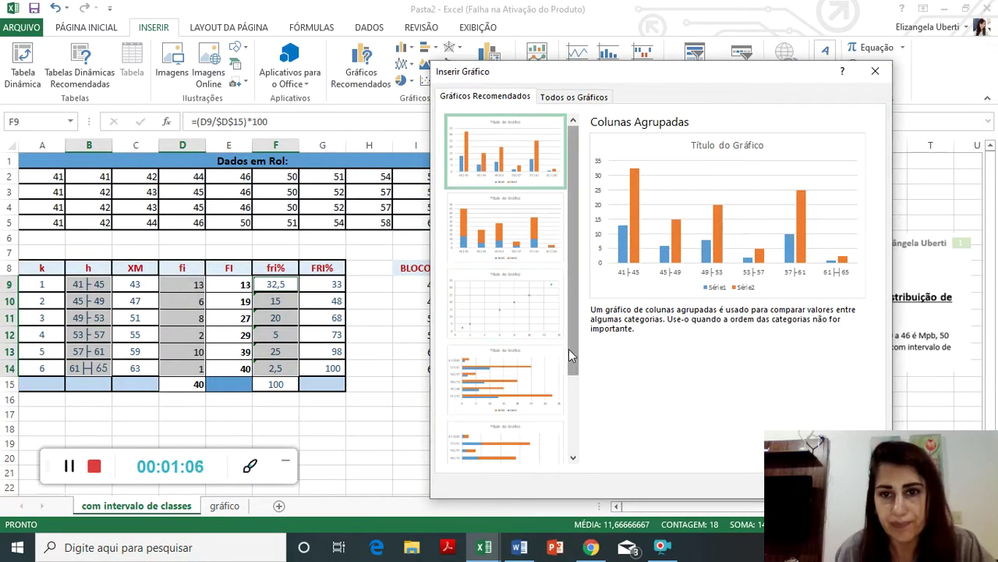
Step: Under Todos os Gráficos, choose Combinação with Clustered Column – Line on Secondary Axis
scroll(572, 349, "down", 3)
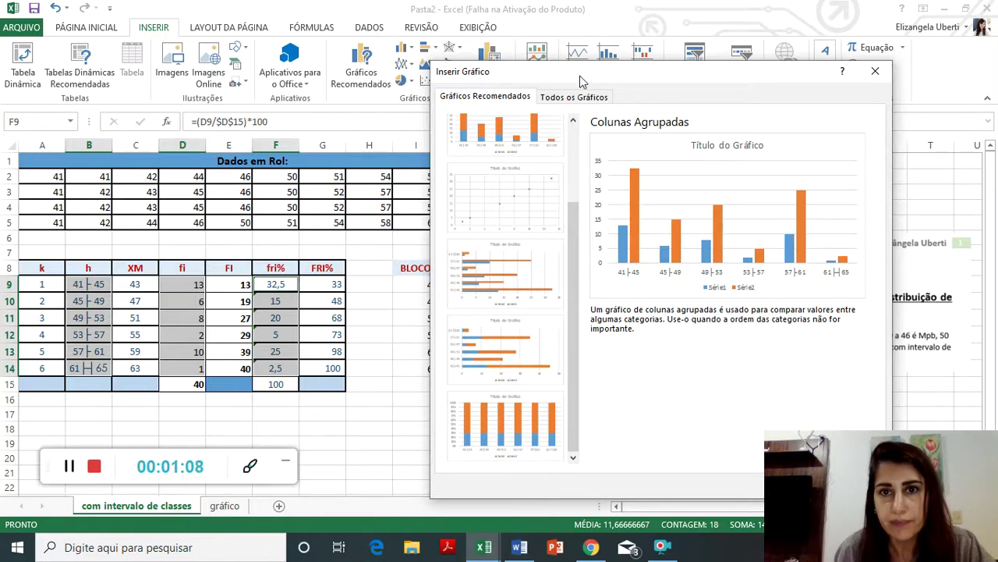
left_click(575, 99)
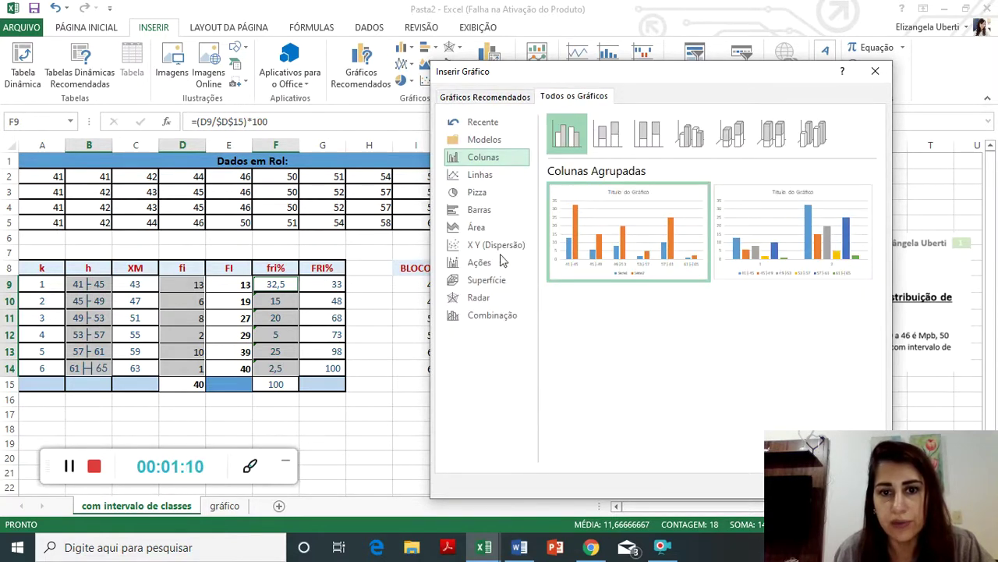
left_click(504, 315)
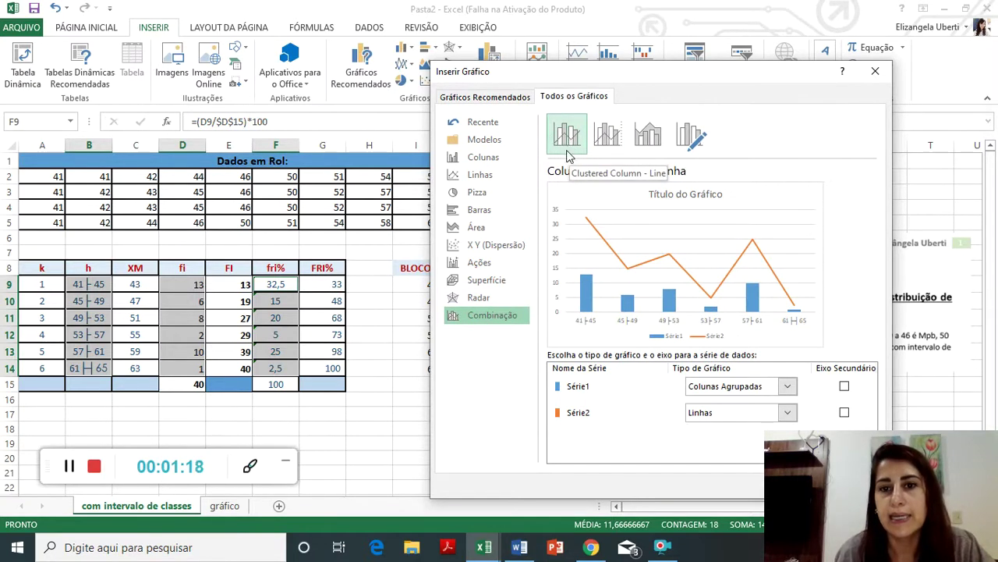
left_click(601, 142)
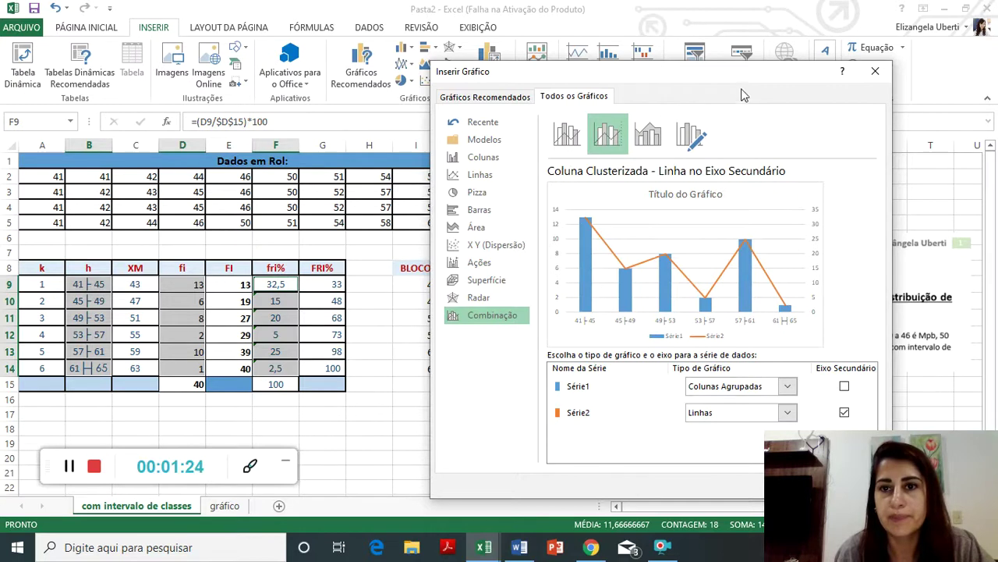
left_click_drag(743, 82, 545, 45)
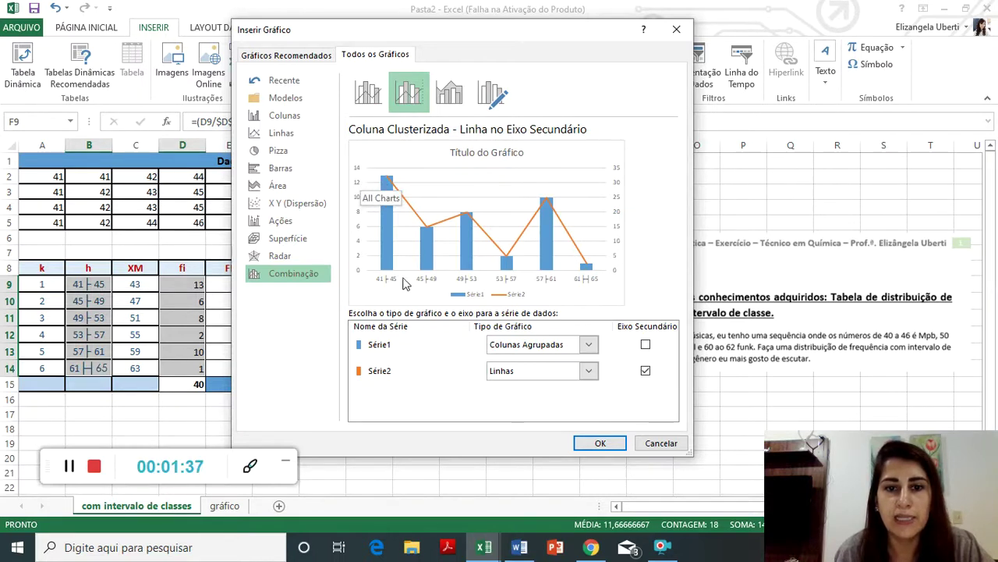
Step: Insert the combo chart beside the table and apply the Cor 4 green-and-blue colour scheme
left_click(600, 443)
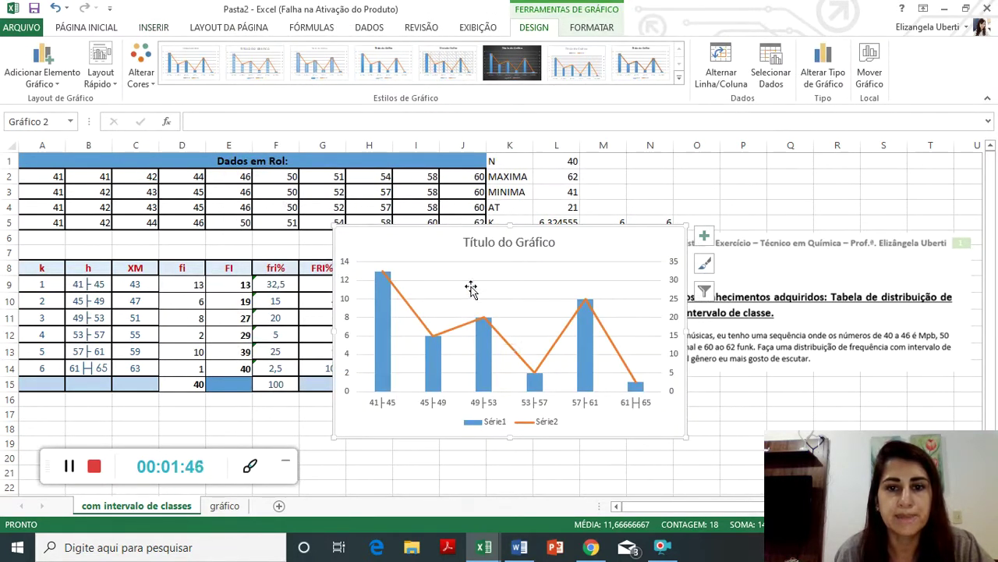
mouse_move(470, 287)
left_mouse_down()
mouse_move(471, 340)
mouse_move(468, 316)
left_mouse_up()
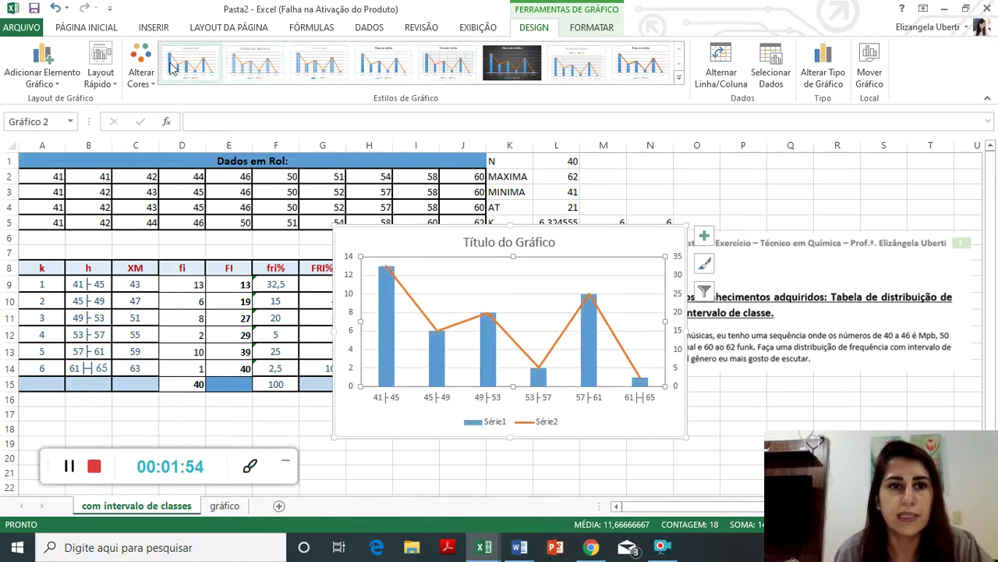
left_click(140, 84)
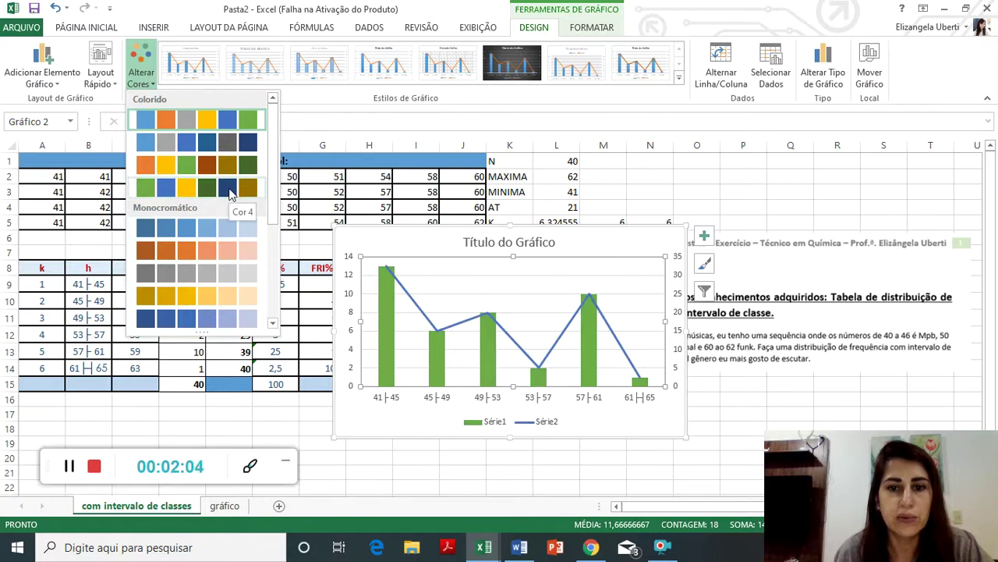
left_click(148, 191)
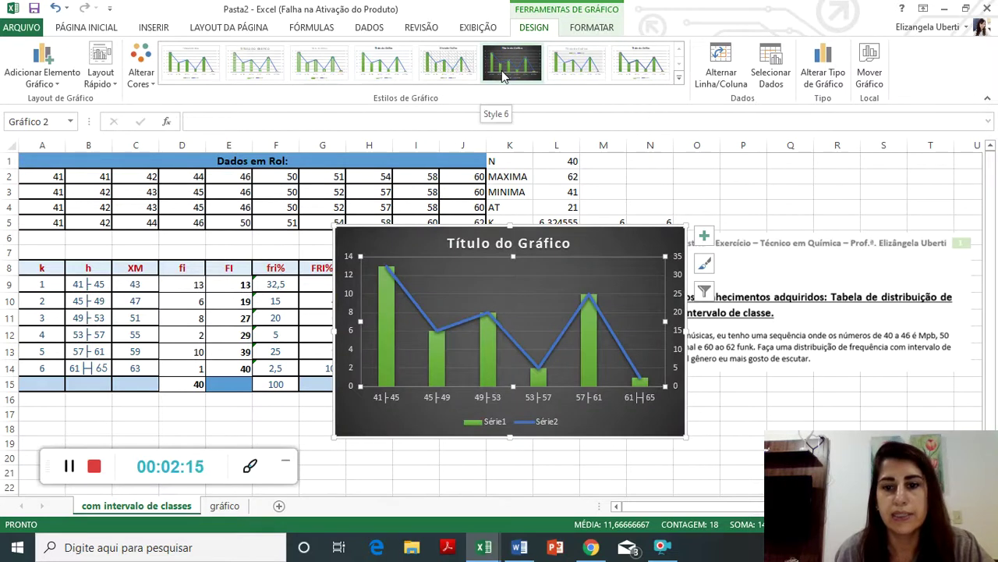
Step: Replace the placeholder chart title with 'Gênero de Músical', correcting typos along the way
left_click(469, 243)
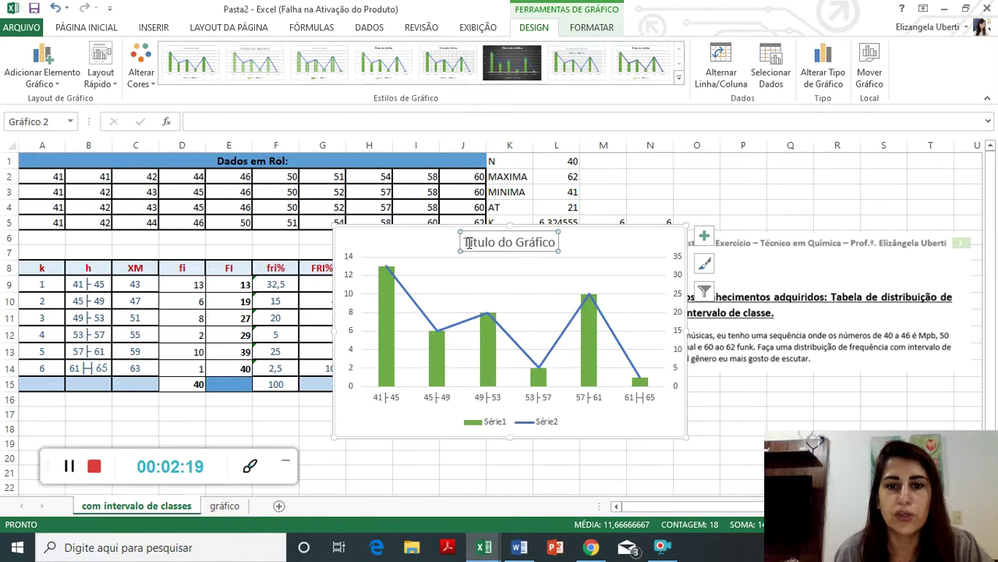
left_click_drag(469, 243, 555, 244)
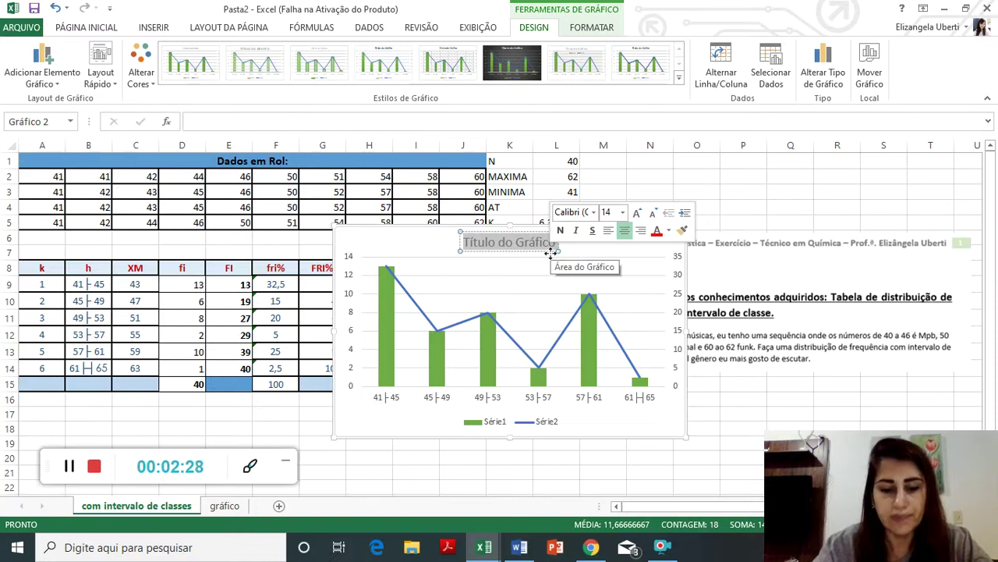
type("G")
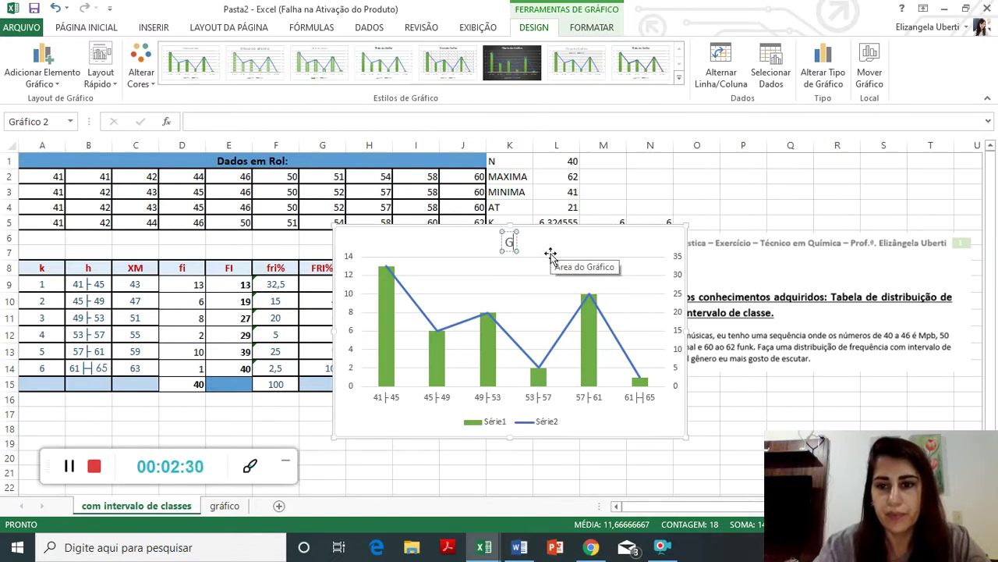
type("ênero")
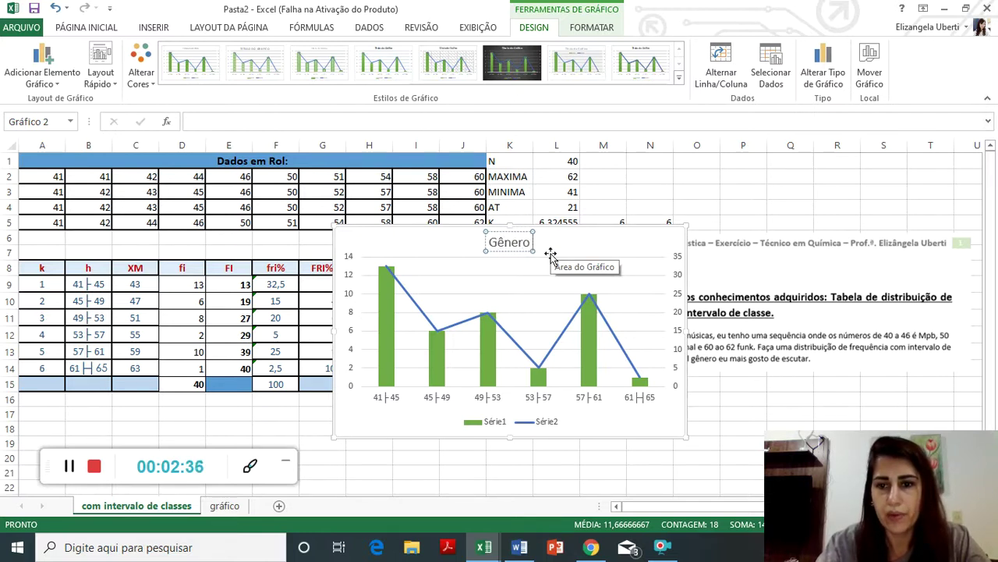
type(" de")
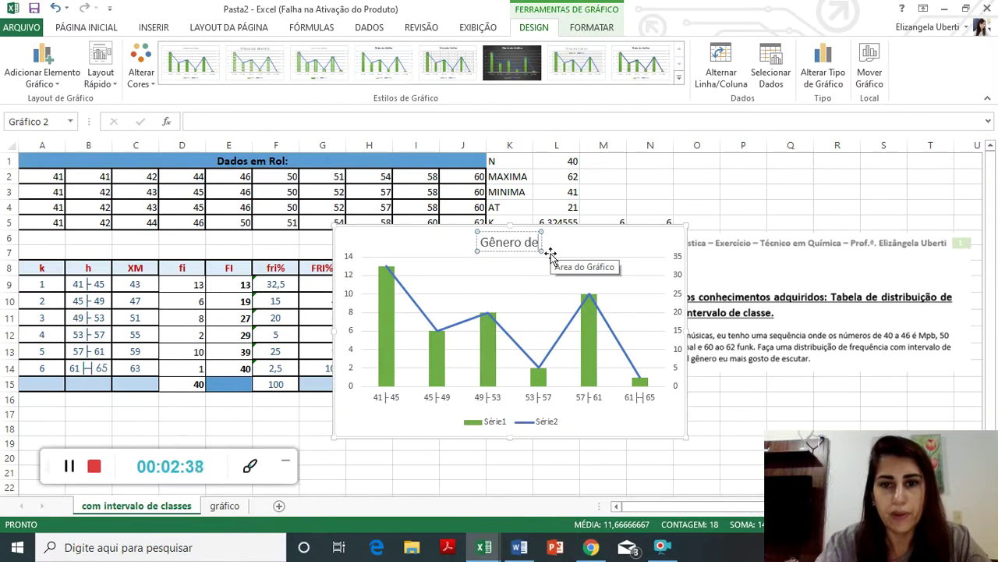
type(" Musicas")
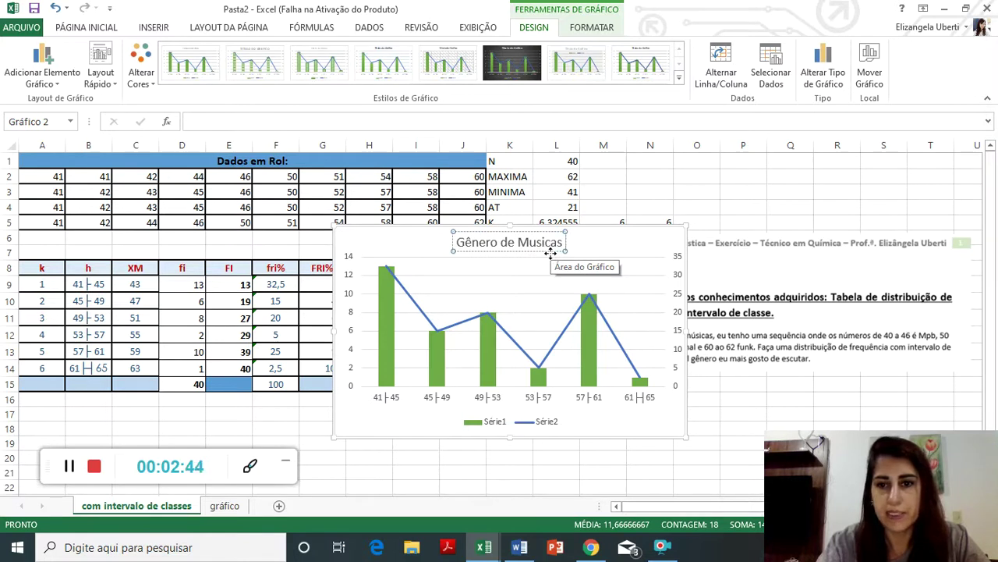
key("BackSpace")
key("BackSpace")
key("BackSpace")
key("BackSpace")
key("BackSpace")
key("BackSpace")
type("úsicas")
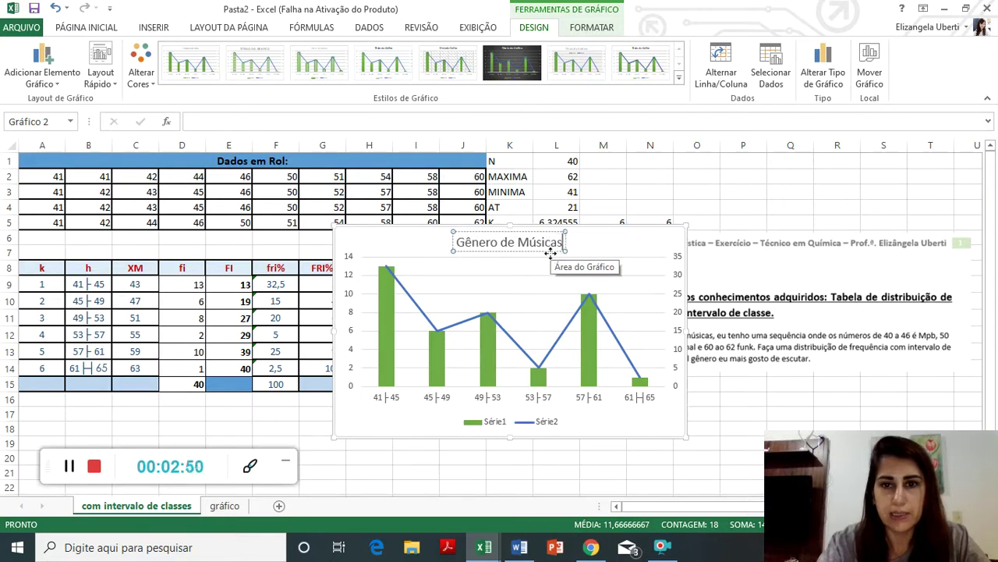
type(" mas")
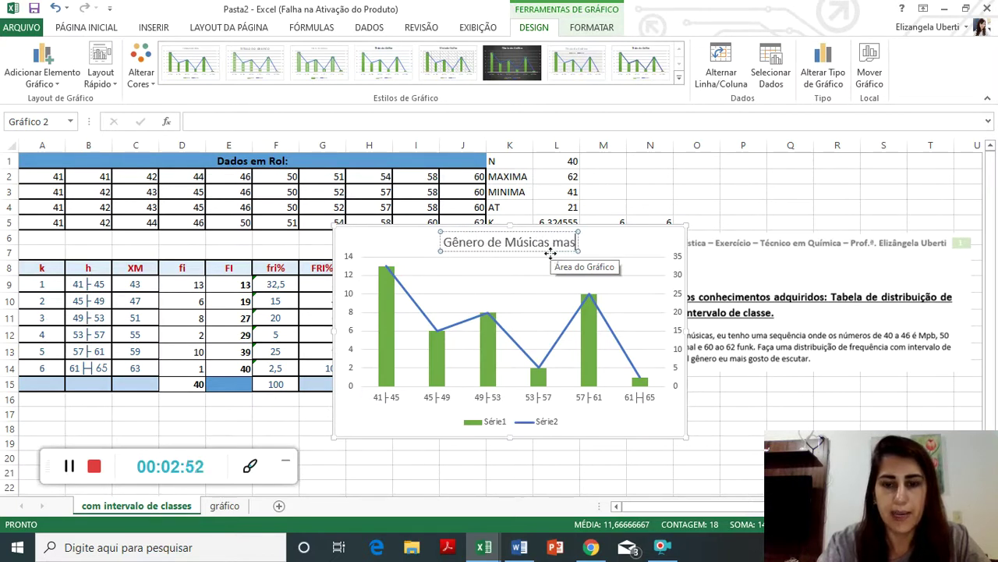
type("i")
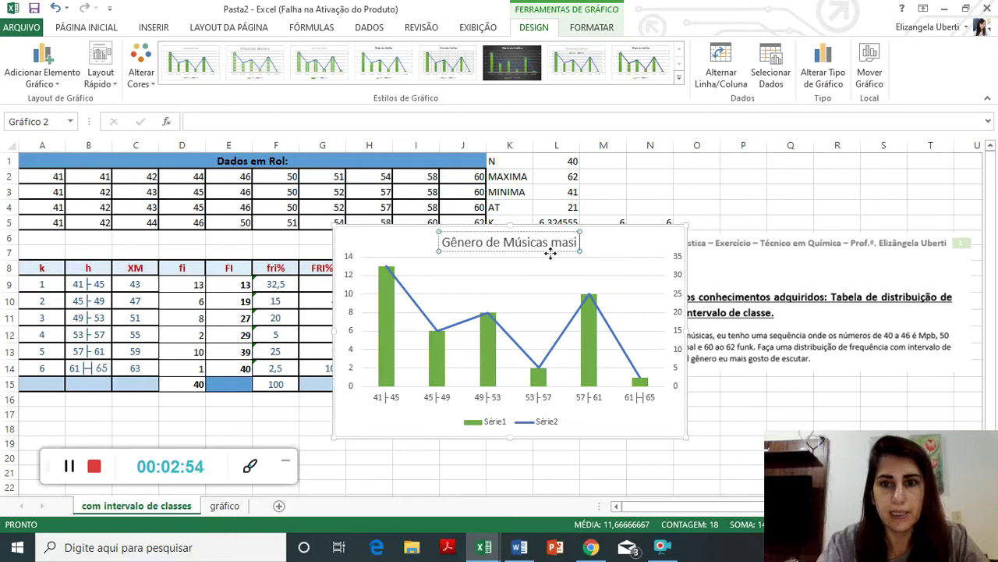
key("BackSpace")
key("BackSpace")
type("ies")
key("BackSpace")
key("BackSpace")
type("s")
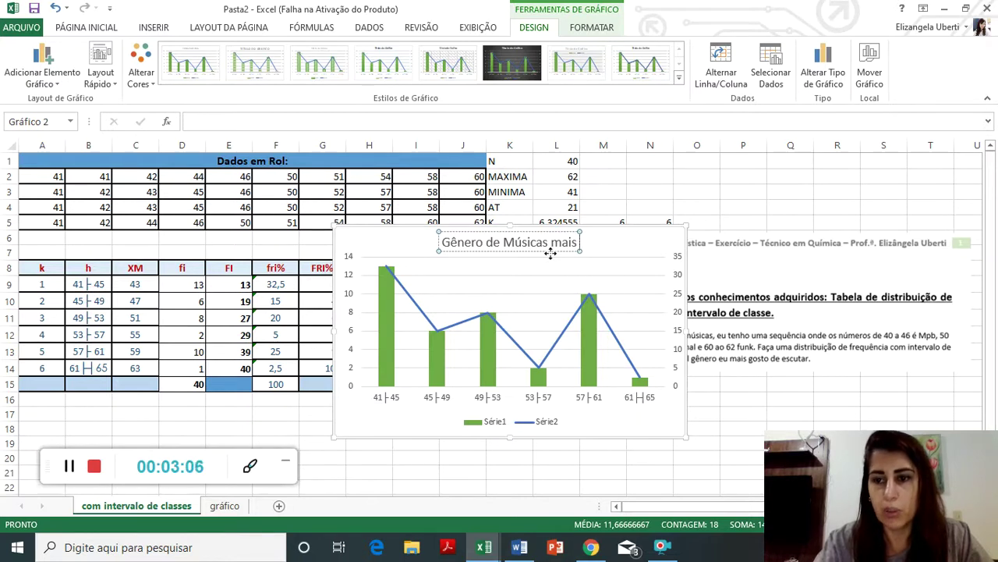
type(" ouvidas")
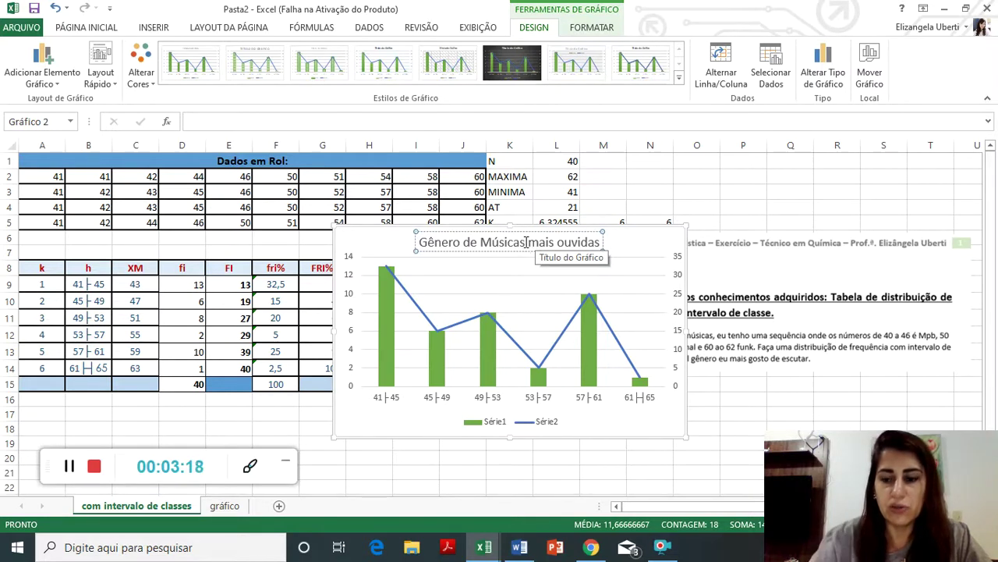
key("BackSpace")
key("BackSpace")
key("BackSpace")
key("BackSpace")
key("BackSpace")
key("BackSpace")
key("BackSpace")
key("BackSpace")
key("BackSpace")
key("BackSpace")
key("BackSpace")
type("a")
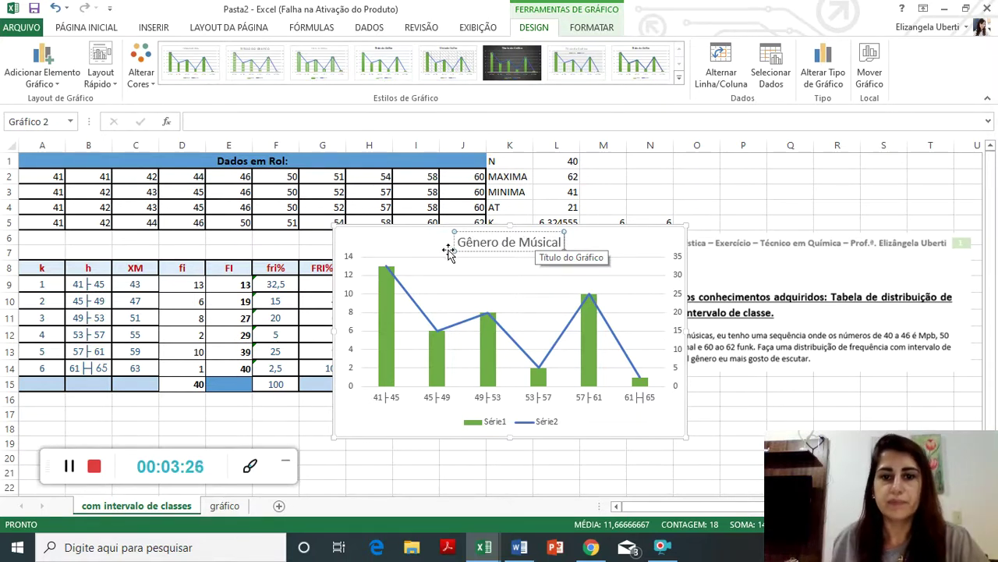
left_click_drag(462, 242, 566, 243)
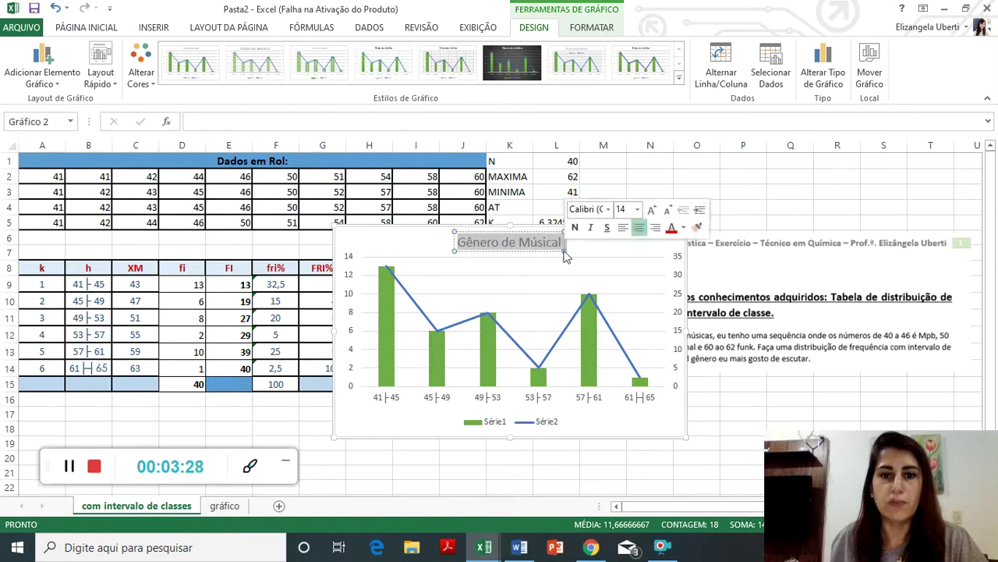
Step: Make the chart title blue, bold and 16 pt
left_click(84, 28)
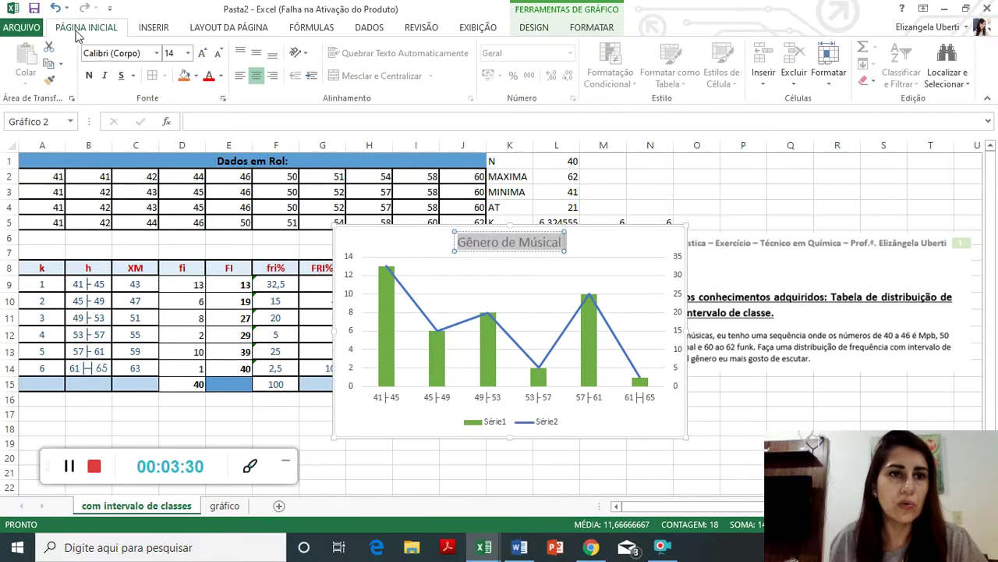
left_click(221, 78)
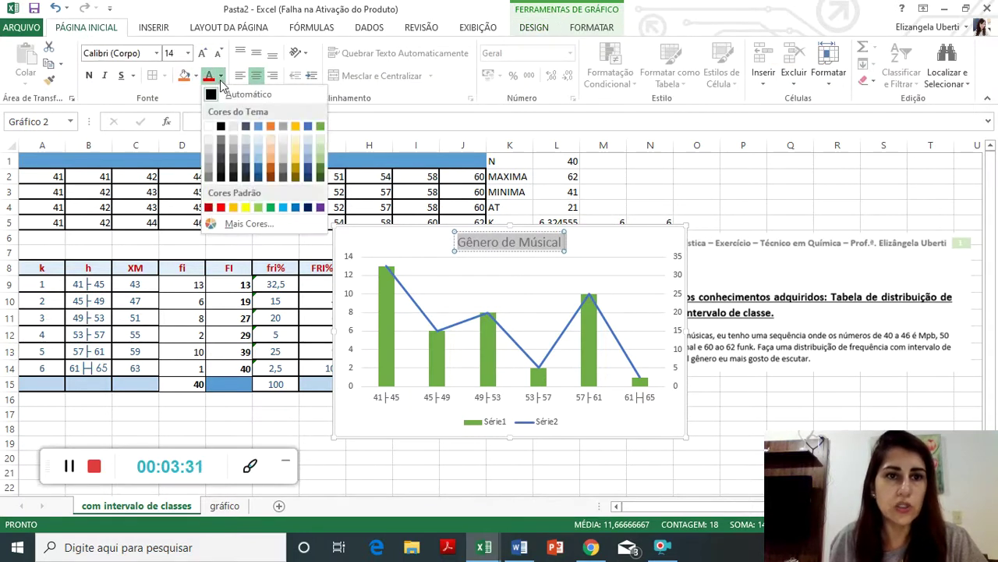
left_click(296, 208)
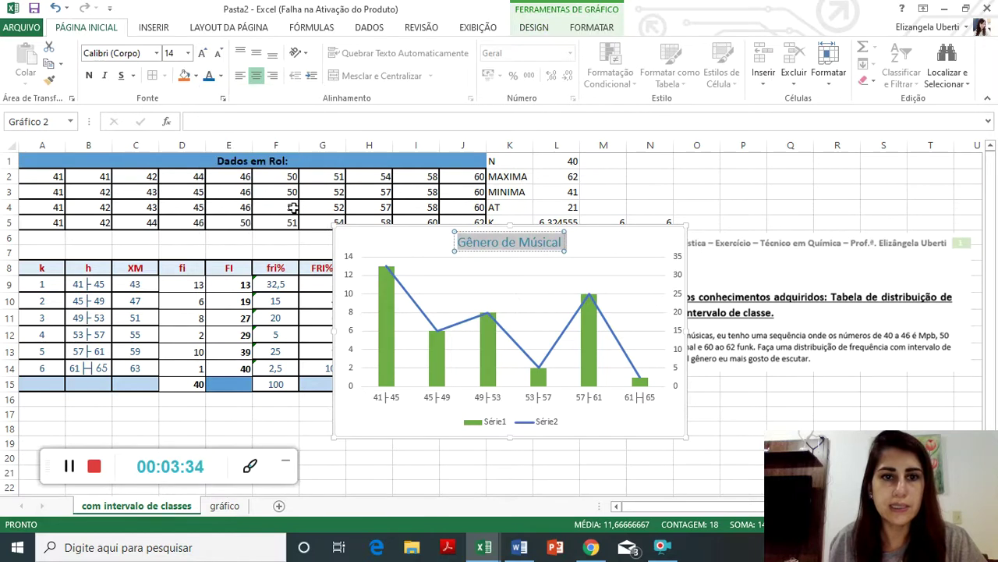
left_click(88, 76)
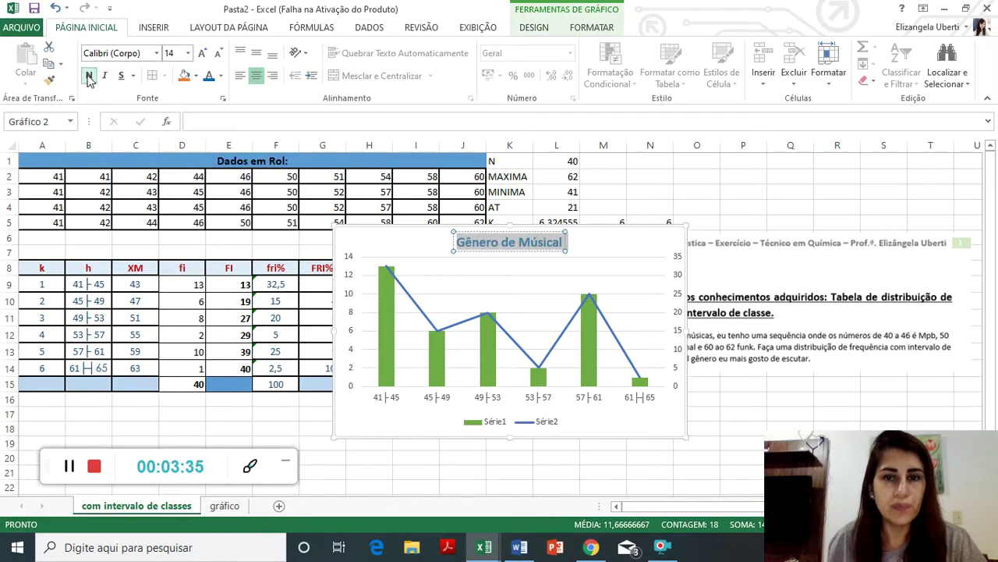
left_click(202, 54)
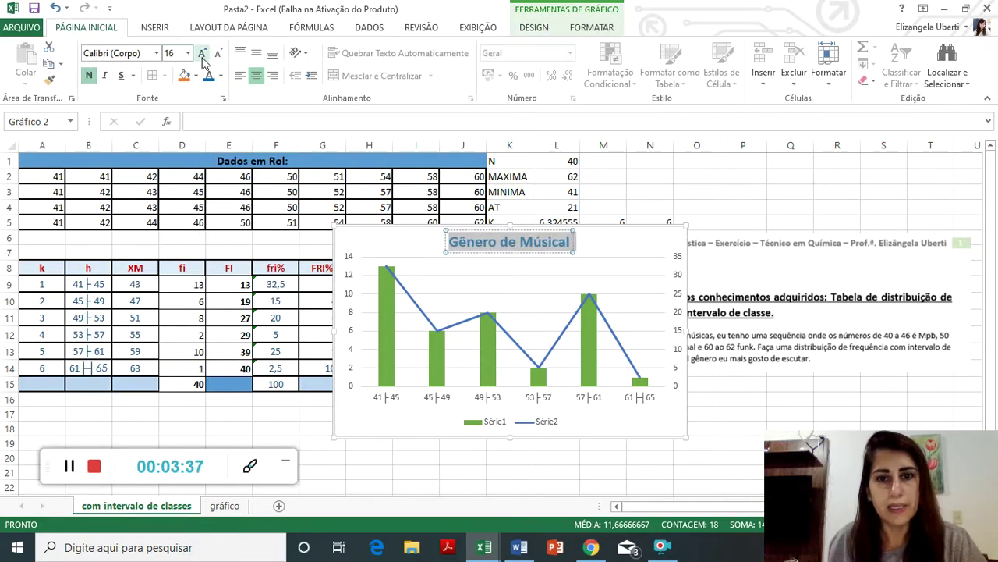
Step: Select the chart and go to the gráfico sheet
left_click(610, 249)
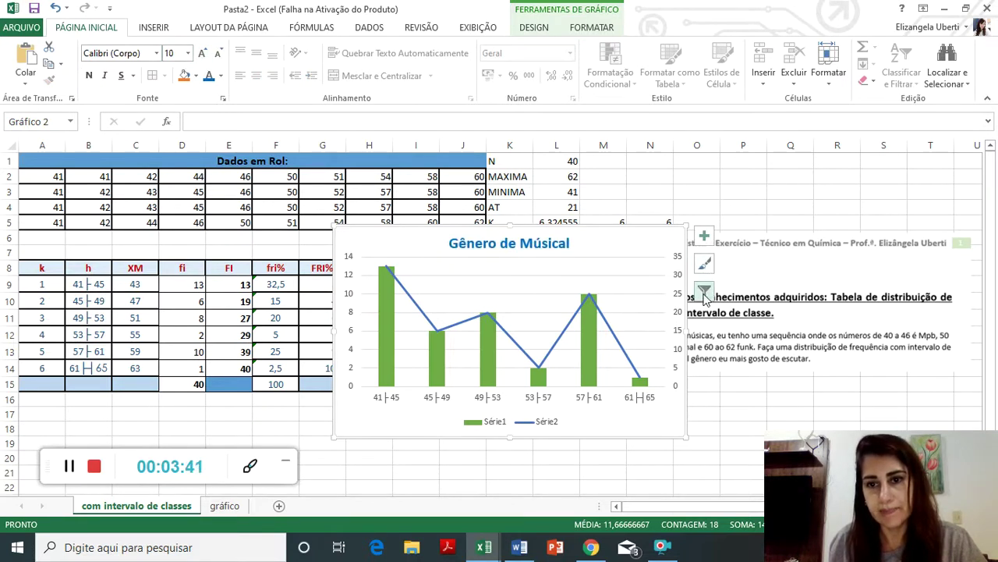
left_click(596, 258)
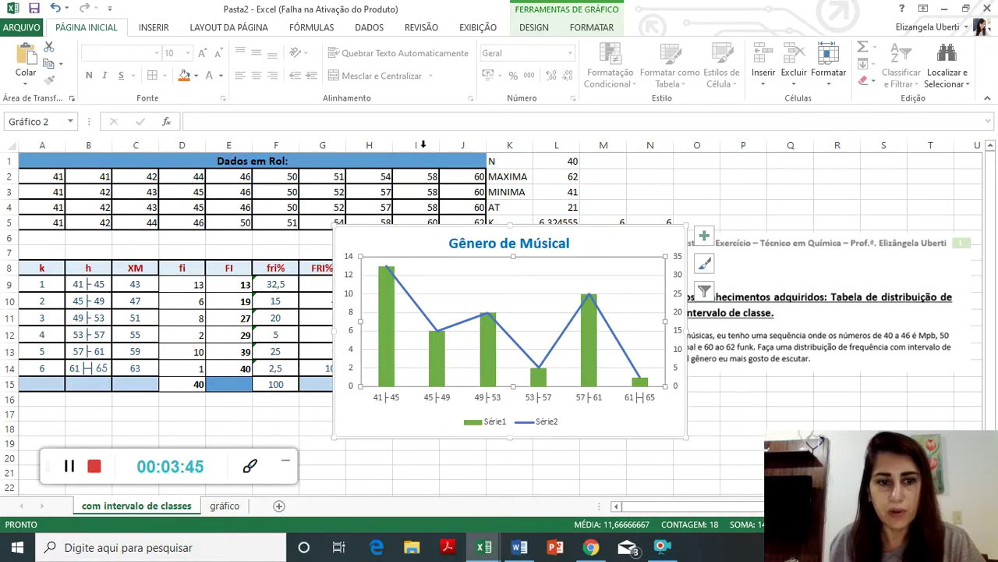
left_click(224, 505)
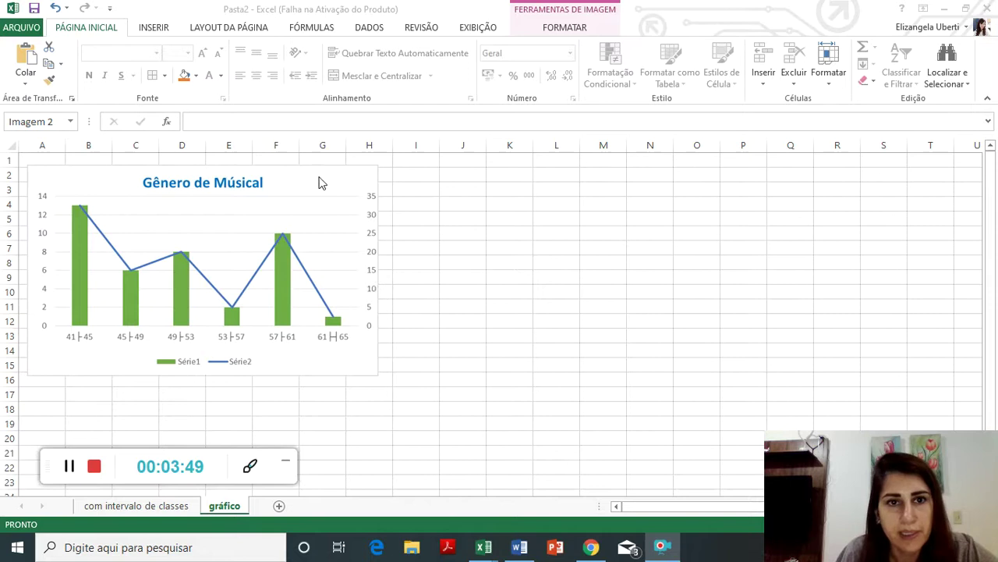
Step: Copy the exercise text picture from 'com intervalo de classes' and paste it at L4 on gráfico
left_click(214, 508)
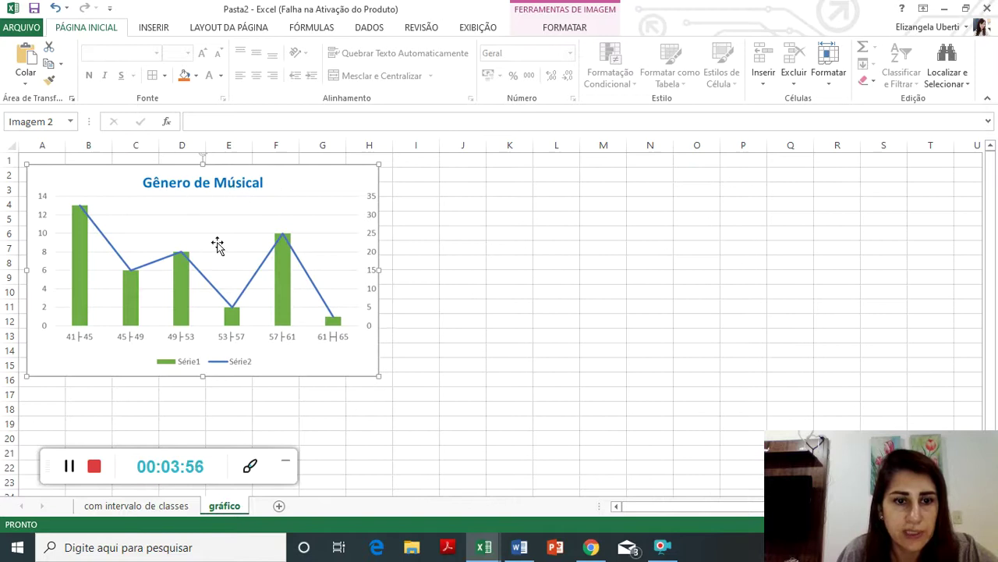
left_click(155, 512)
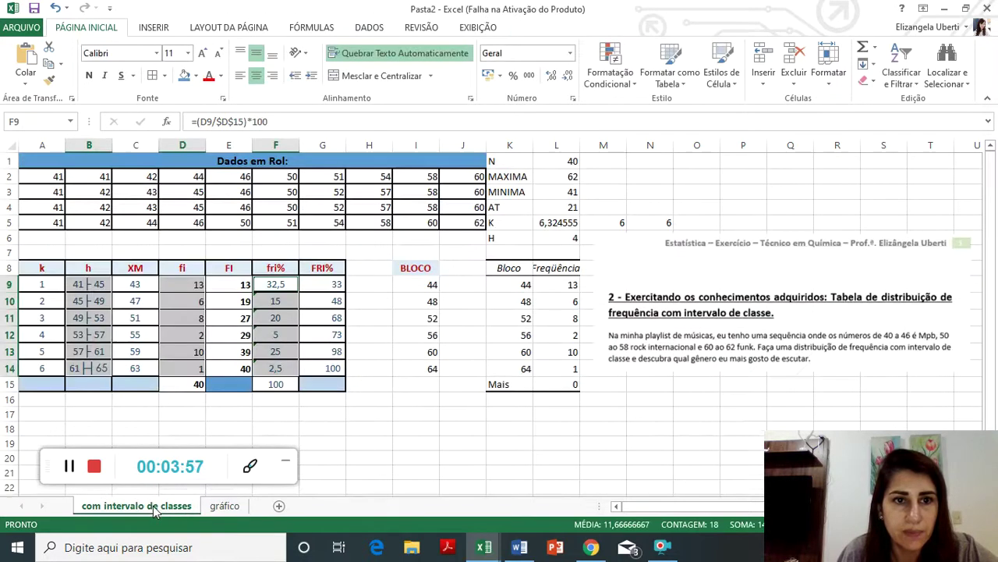
left_click(699, 314)
right_click(699, 313)
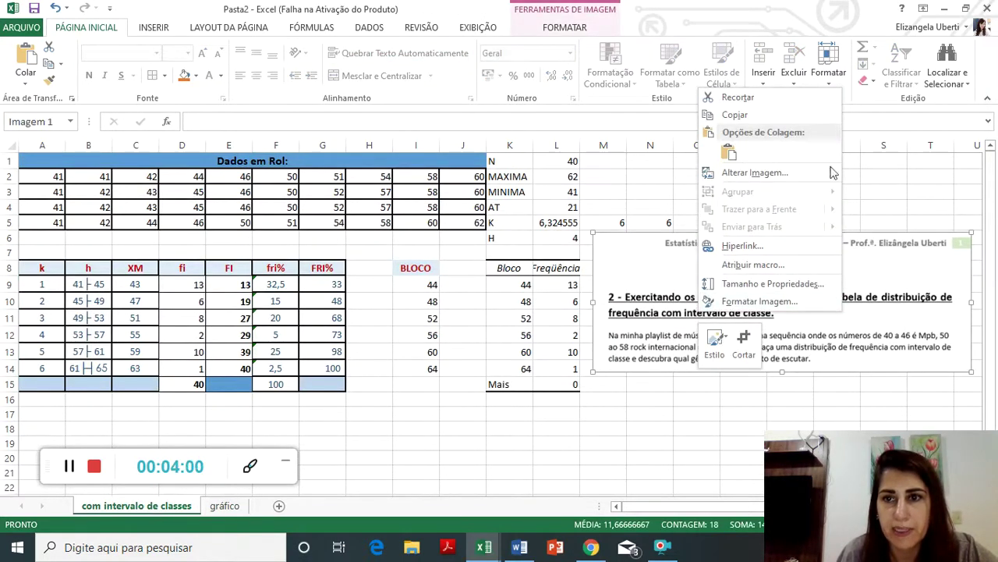
left_click(741, 114)
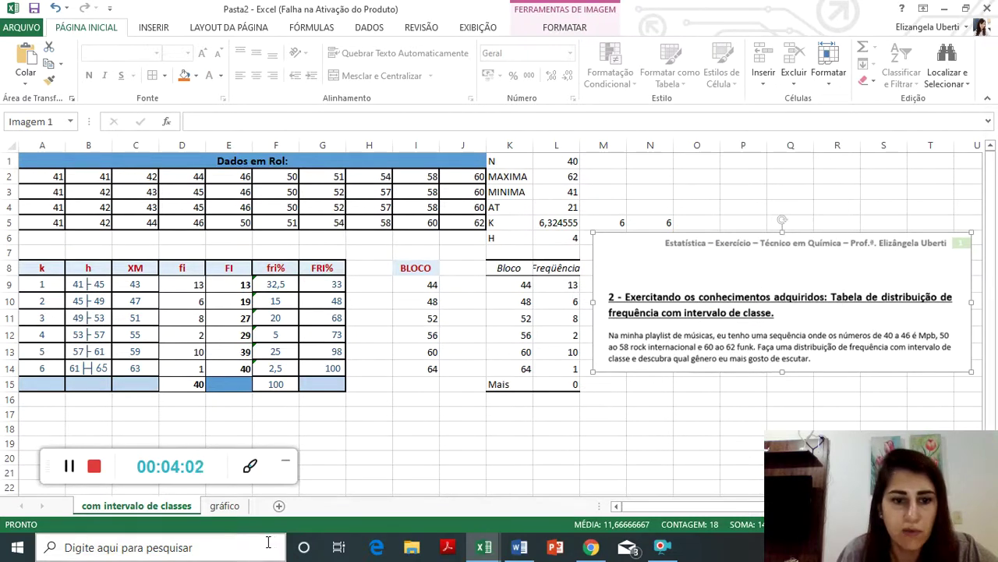
left_click(229, 507)
left_click(535, 205)
right_click(536, 203)
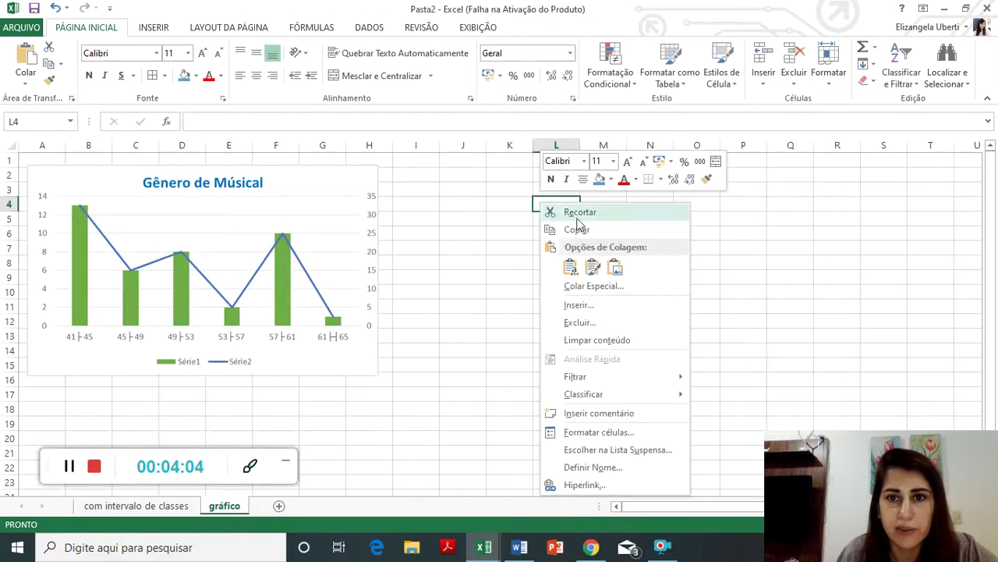
left_click(615, 267)
Step: Move the exercise picture to the top-left and place the chart beside it
mouse_move(607, 229)
left_mouse_down()
mouse_move(528, 200)
mouse_move(479, 200)
left_mouse_up()
mouse_move(272, 200)
left_mouse_down()
mouse_move(531, 315)
mouse_move(881, 325)
left_mouse_up()
left_click_drag(661, 204, 282, 199)
mouse_move(751, 331)
left_mouse_down()
mouse_move(514, 203)
mouse_move(181, 372)
mouse_move(757, 174)
mouse_move(561, 174)
mouse_move(535, 192)
mouse_move(545, 198)
left_mouse_up()
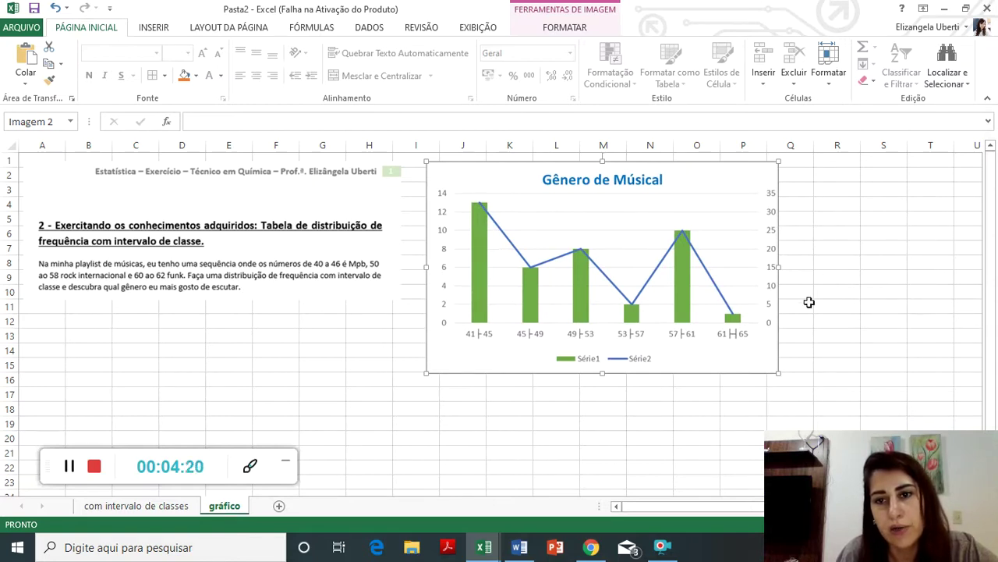
left_click(874, 297)
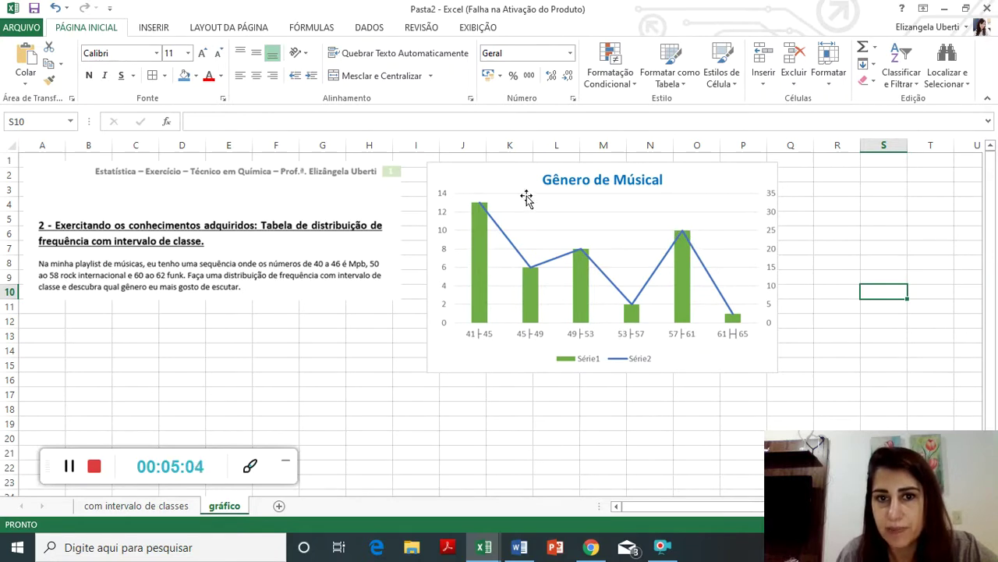
left_click(567, 420)
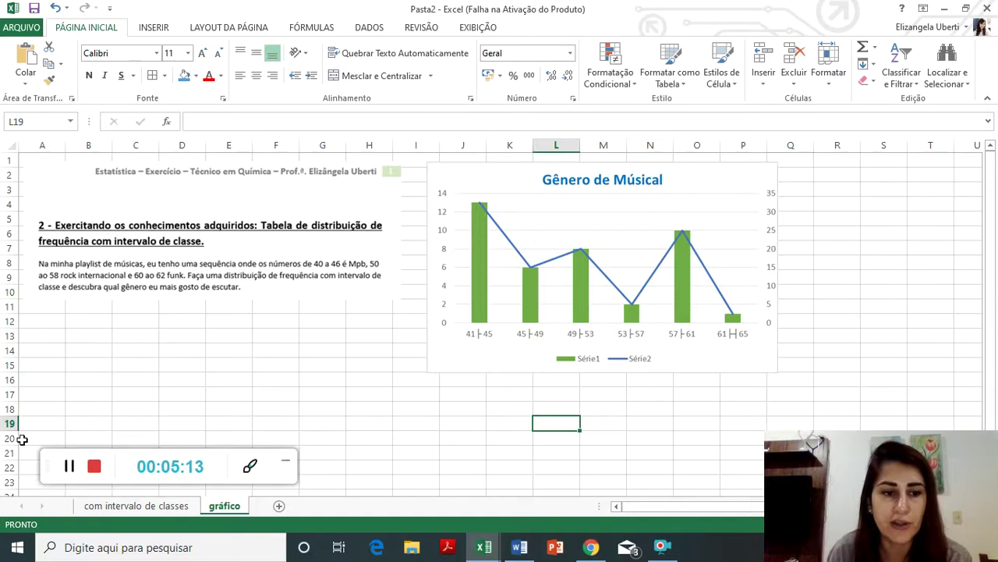
left_click_drag(71, 468, 795, 260)
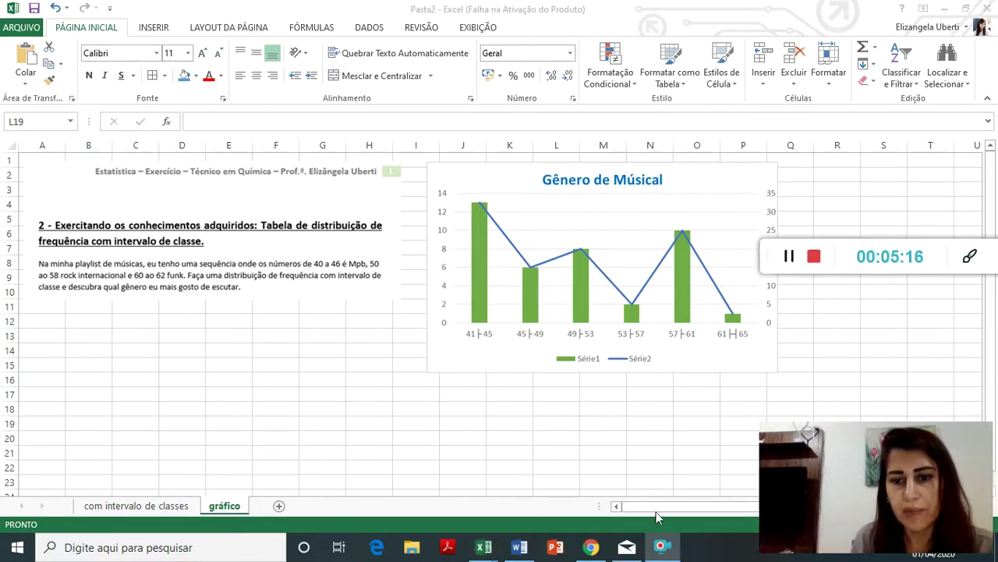
Step: Bring the DISTRIBUICAO DE FREQUENCIA workbook to the front from the Excel taskbar preview
left_click(523, 550)
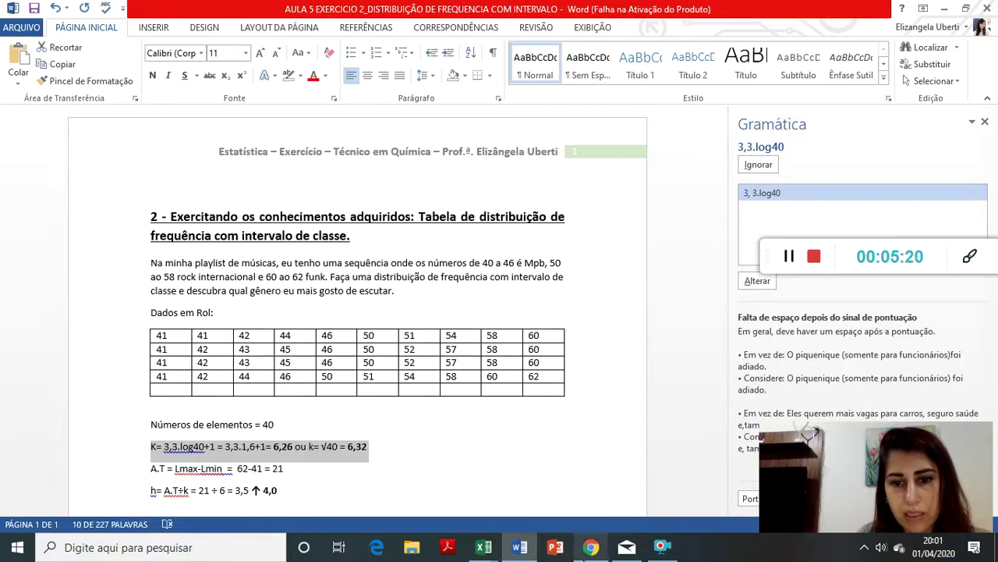
mouse_move(484, 548)
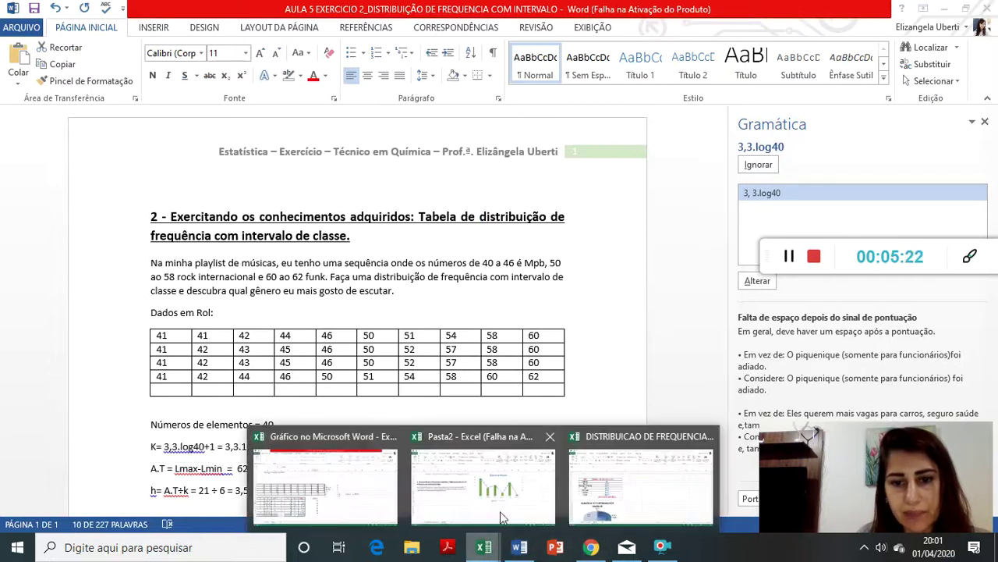
left_click(604, 509)
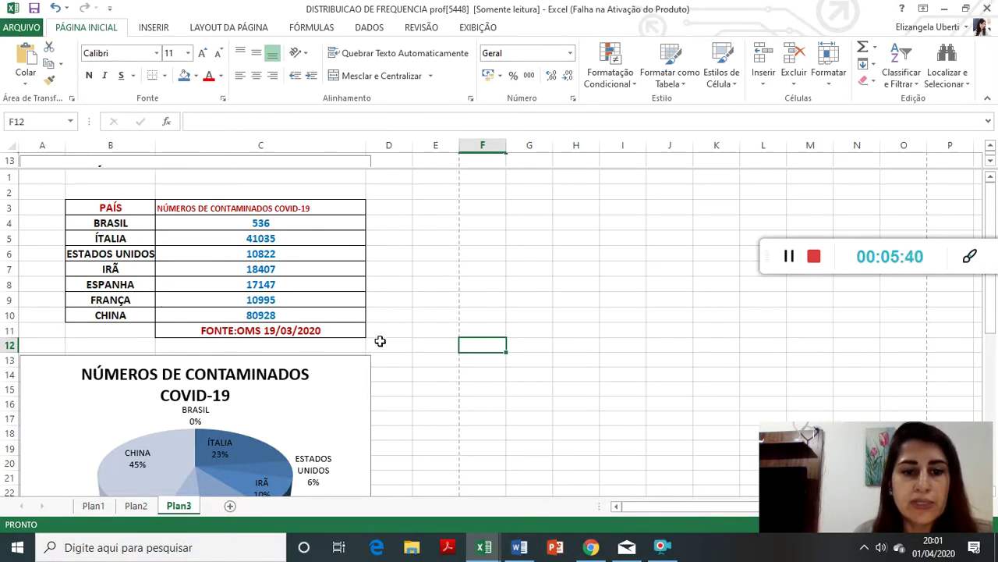
scroll(390, 341, "down", 1)
scroll(390, 341, "up", 1)
scroll(390, 341, "down", 2)
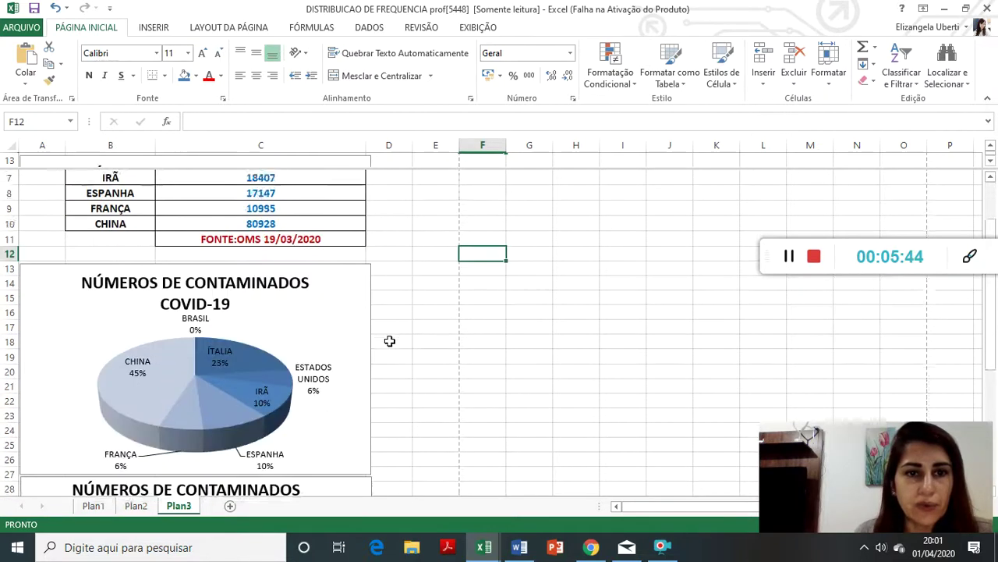
scroll(388, 341, "down", 1)
scroll(388, 340, "down", 1)
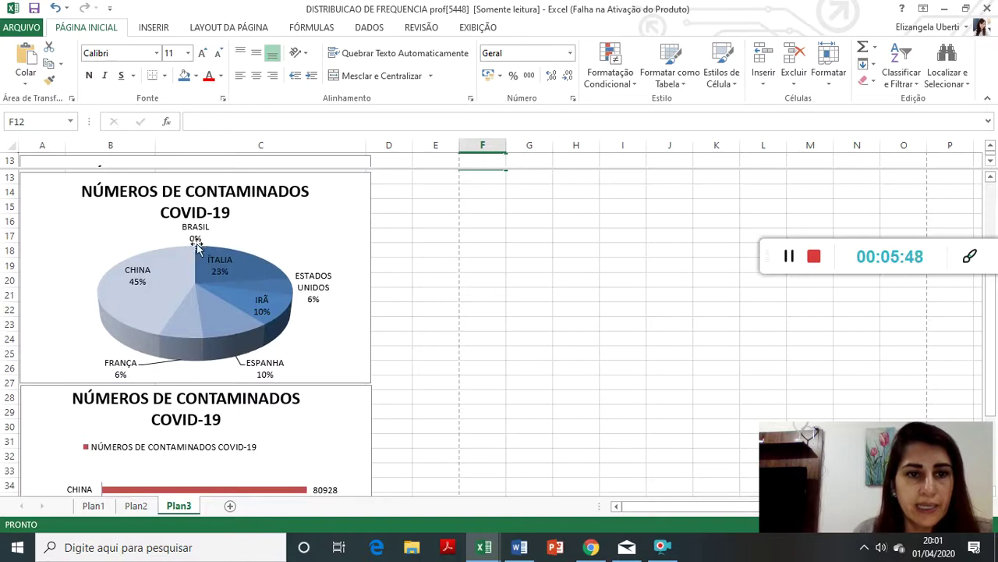
mouse_move(247, 351)
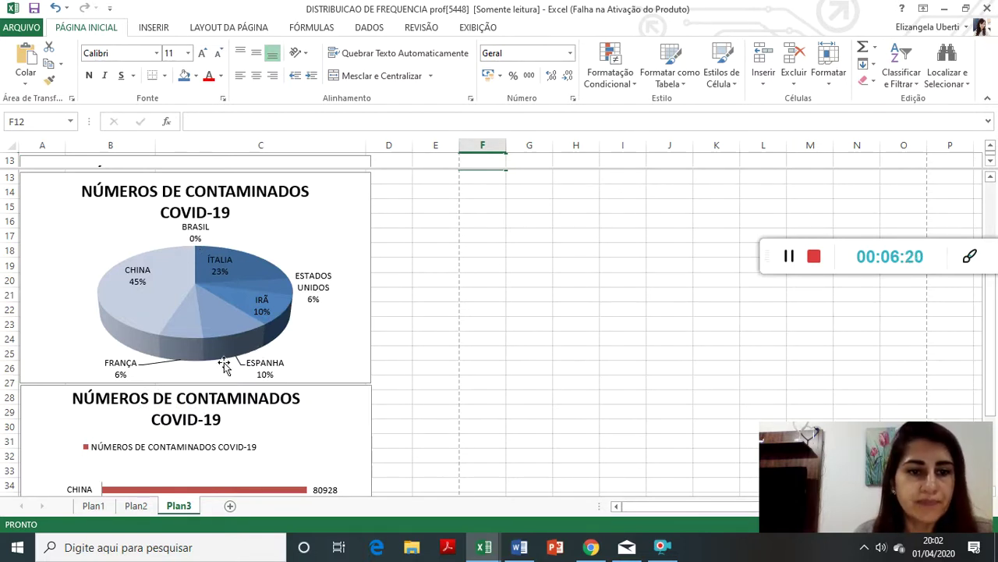
scroll(224, 365, "down", 3)
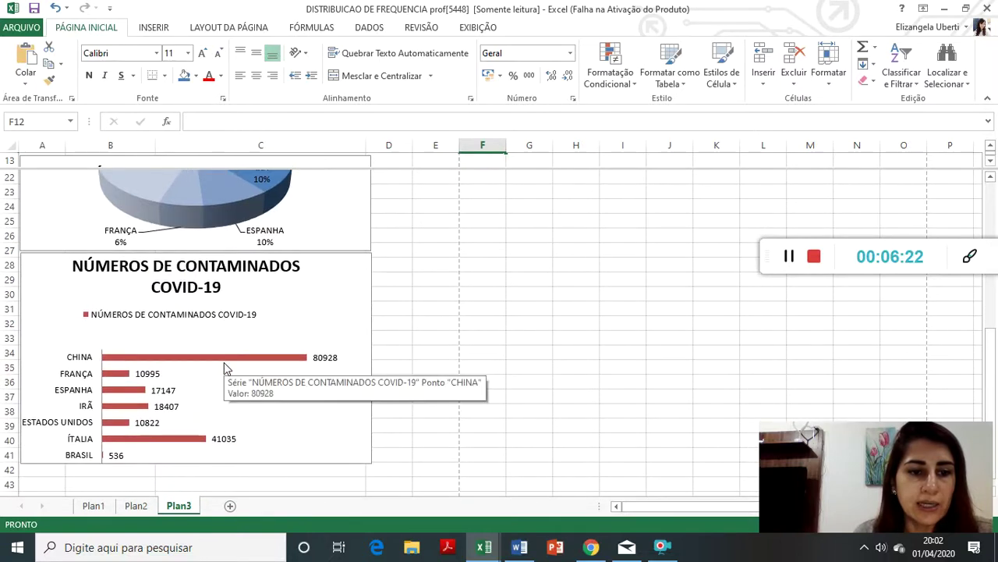
scroll(224, 362, "down", 1)
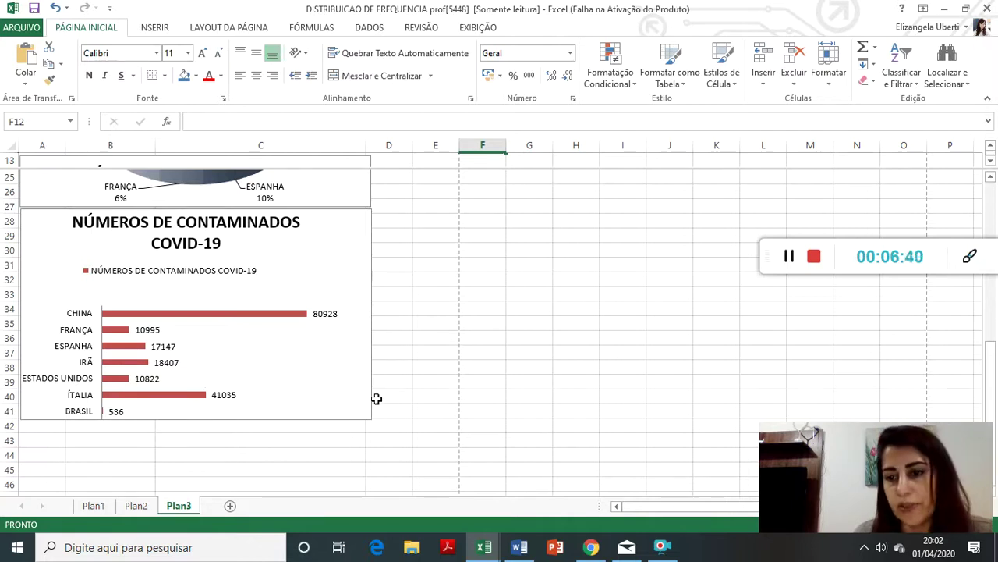
scroll(376, 399, "up", 4)
scroll(376, 399, "up", 2)
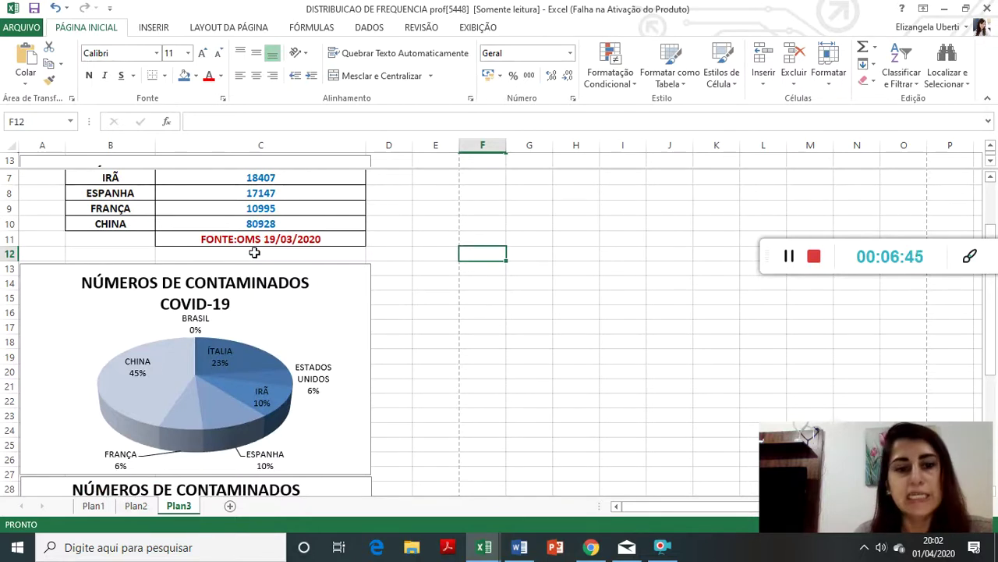
scroll(348, 387, "down", 3)
scroll(347, 387, "down", 3)
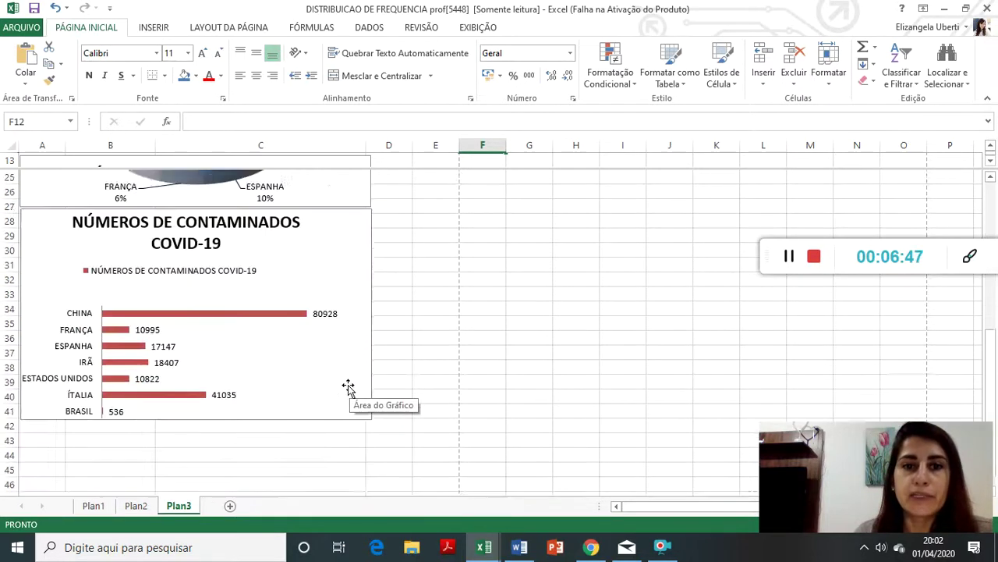
scroll(348, 387, "down", 3)
scroll(348, 385, "up", 4)
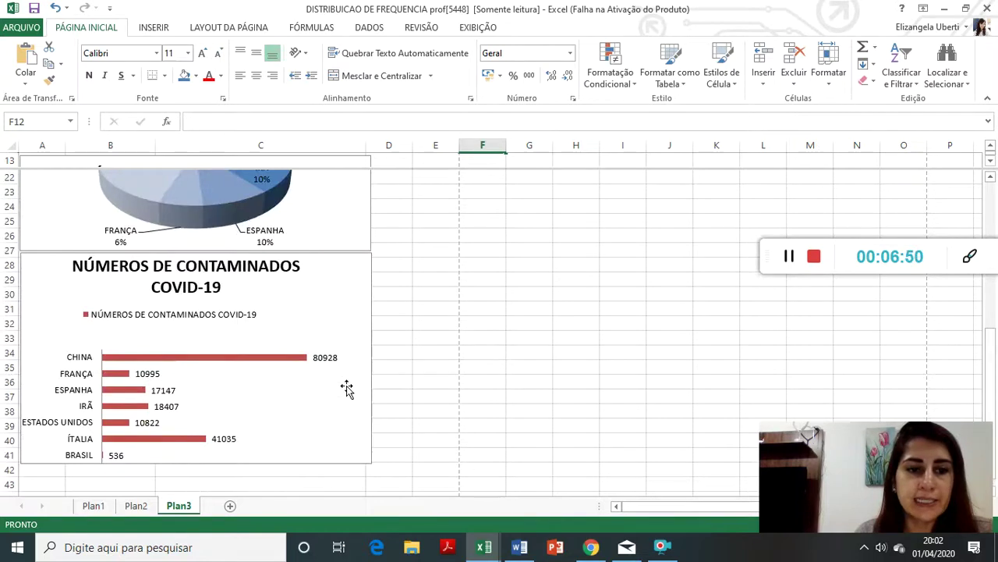
scroll(348, 388, "up", 1)
scroll(348, 388, "up", 2)
scroll(348, 388, "up", 3)
scroll(348, 389, "up", 1)
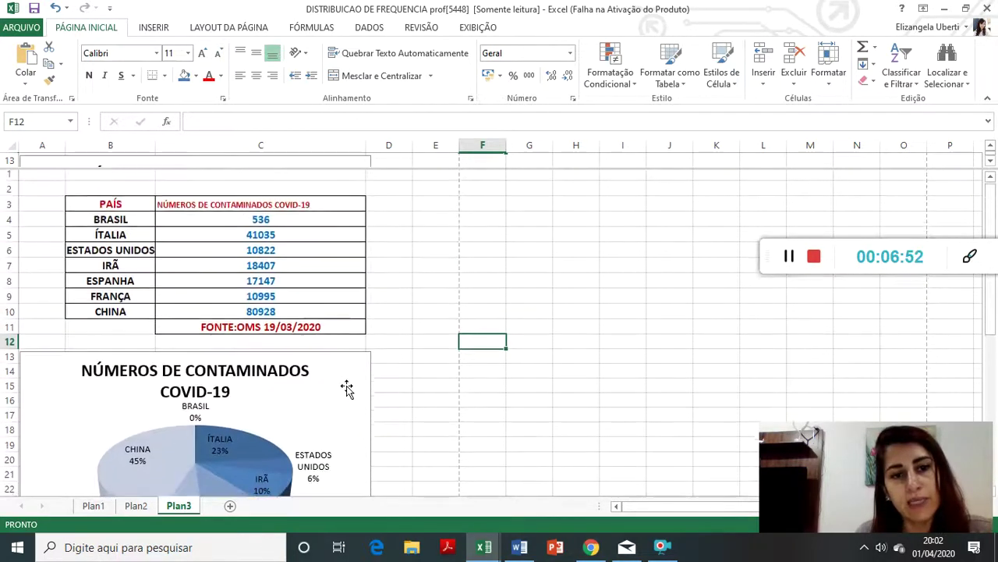